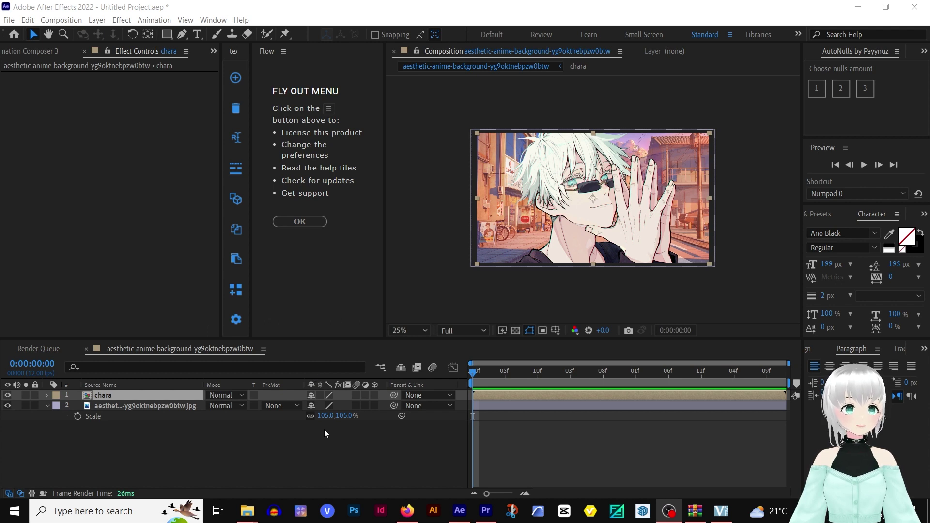
Select the background image layer, briefly hiding the chara layer to view the background alone.
{"action": "left_click", "coordinate": [316, 474]}
{"action": "left_click", "coordinate": [156, 408]}
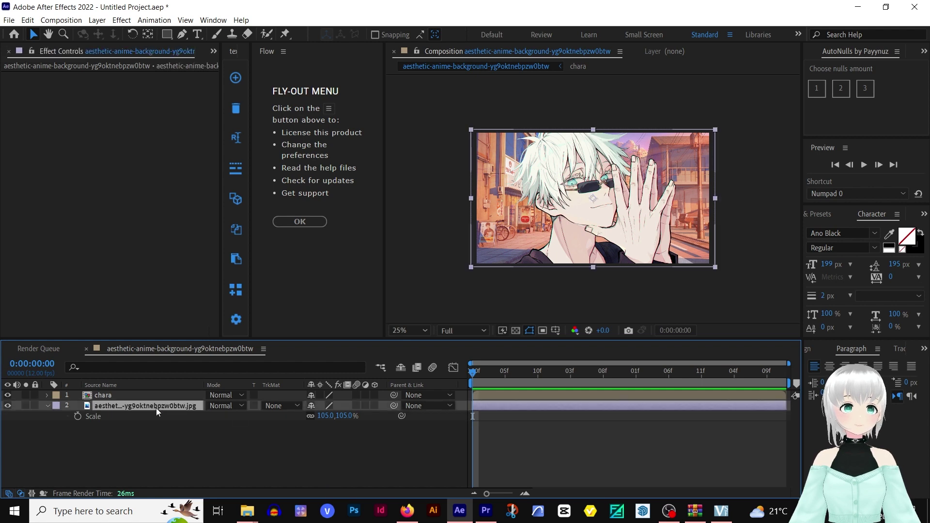
{"action": "left_click", "coordinate": [121, 394]}
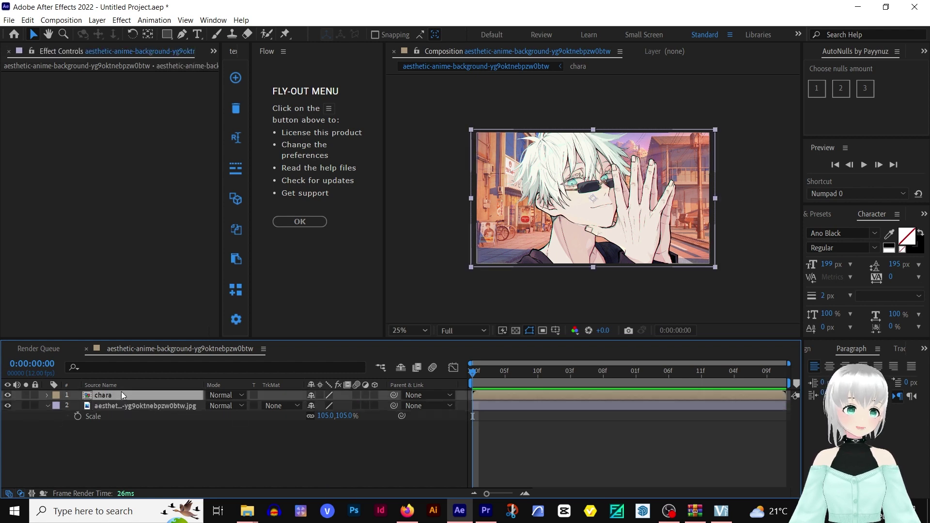
{"action": "left_click", "coordinate": [7, 395]}
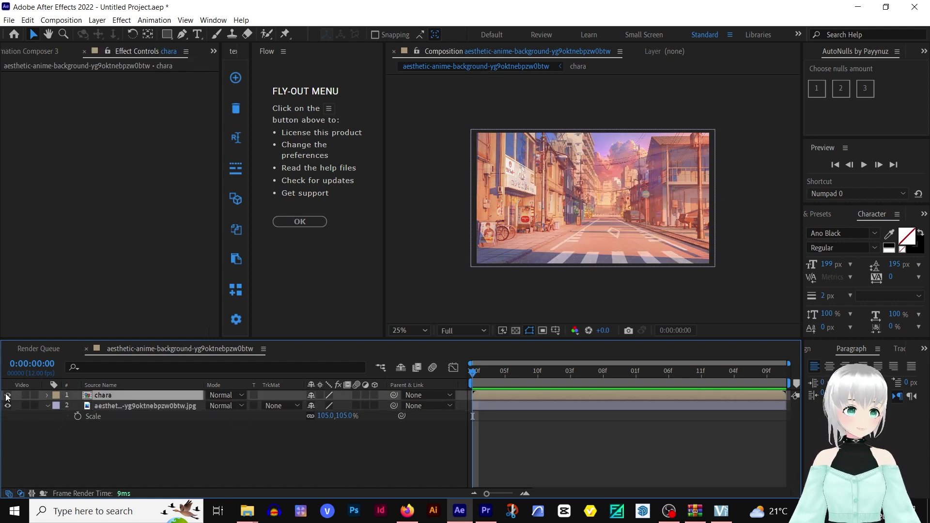
{"action": "left_click", "coordinate": [7, 396]}
{"action": "left_click", "coordinate": [126, 405]}
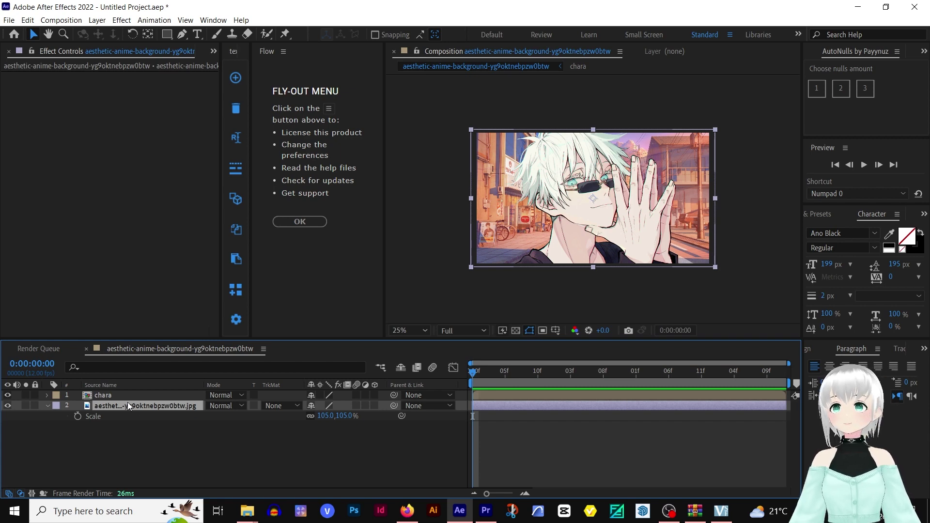
Blur the background with Bokeh at Blur Radius 10 and set preview resolution to Quarter.
{"action": "key", "text": "ctrl+space"}
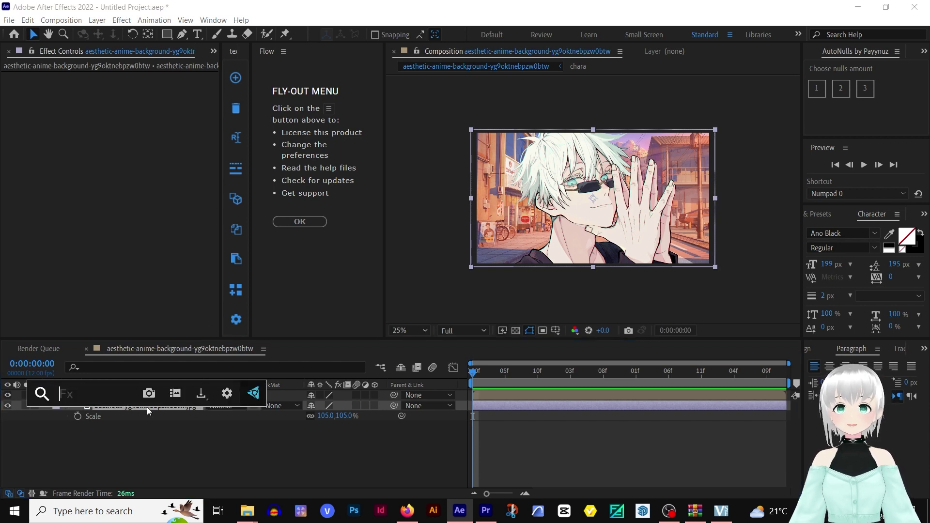
{"action": "type", "text": "bokeh"}
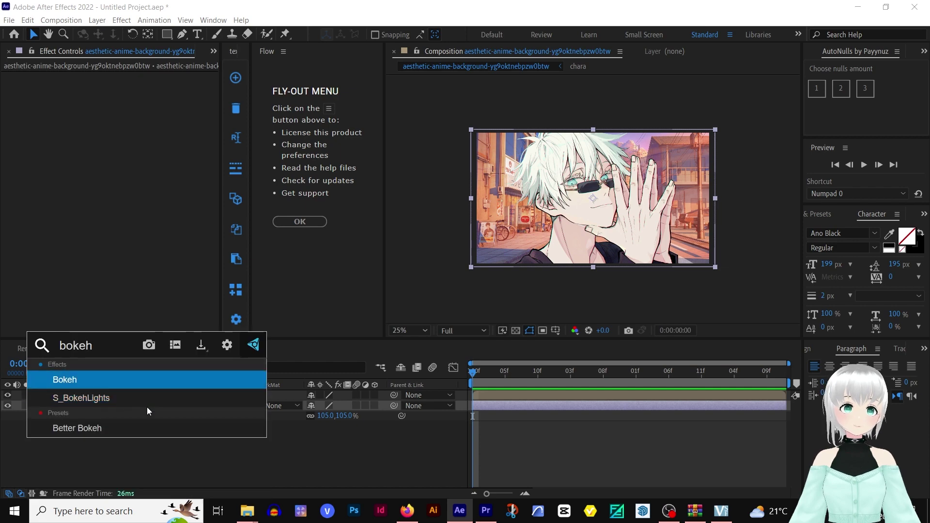
{"action": "left_click", "coordinate": [112, 382]}
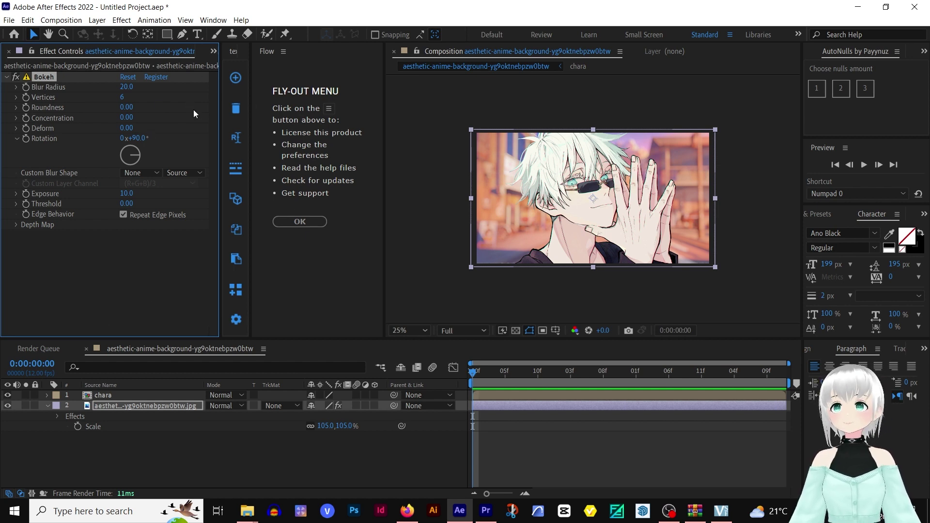
{"action": "left_click", "coordinate": [126, 87]}
{"action": "type", "text": "10"}
{"action": "key", "text": "Return"}
{"action": "left_click", "coordinate": [446, 330]}
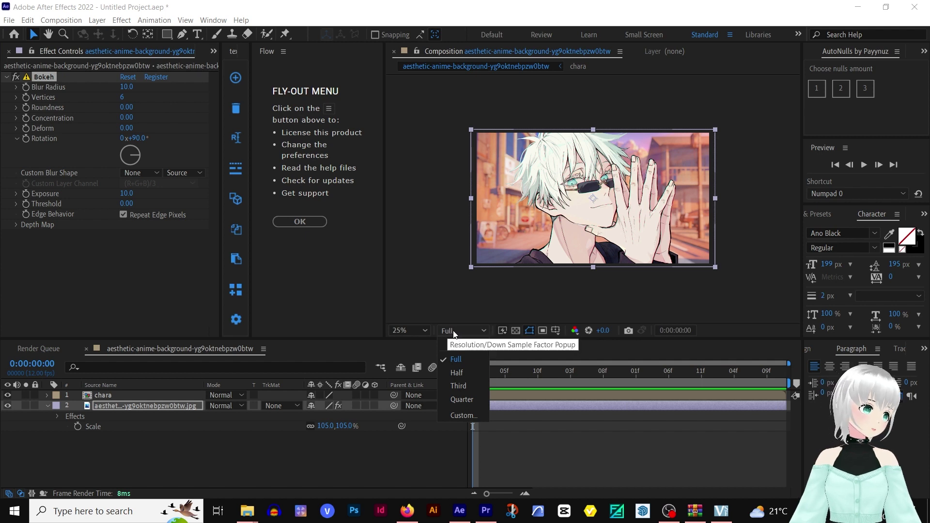
{"action": "left_click", "coordinate": [474, 399]}
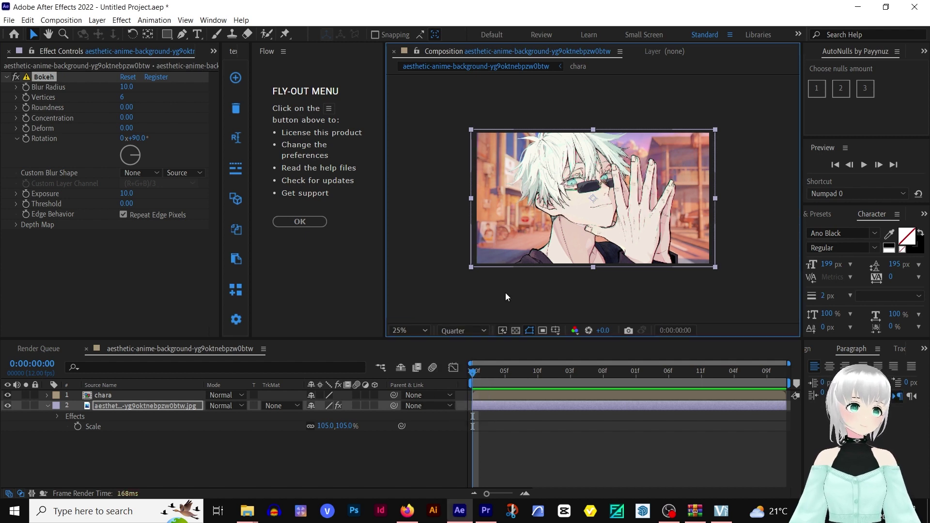
Apply Drop Shadow to the chara layer with Shadow Only enabled.
{"action": "left_click", "coordinate": [156, 396]}
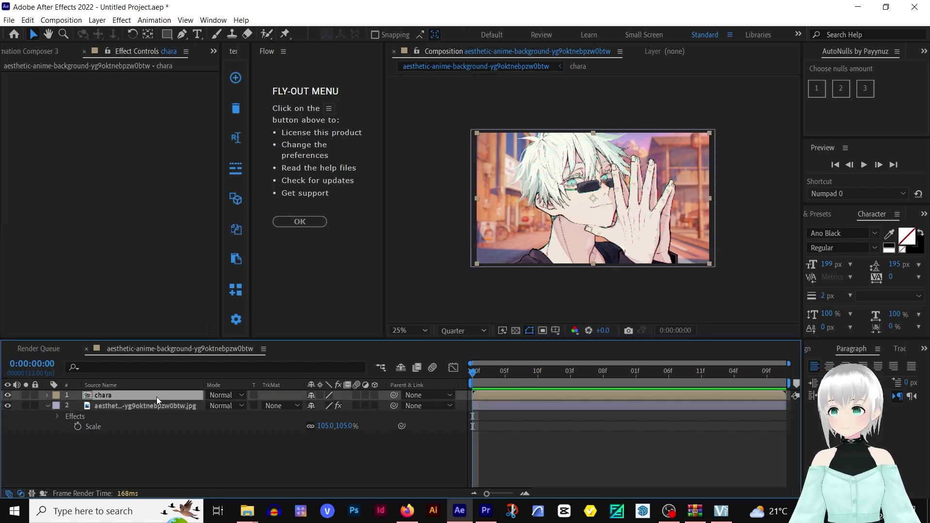
{"action": "key", "text": "ctrl+space"}
{"action": "type", "text": "drop"}
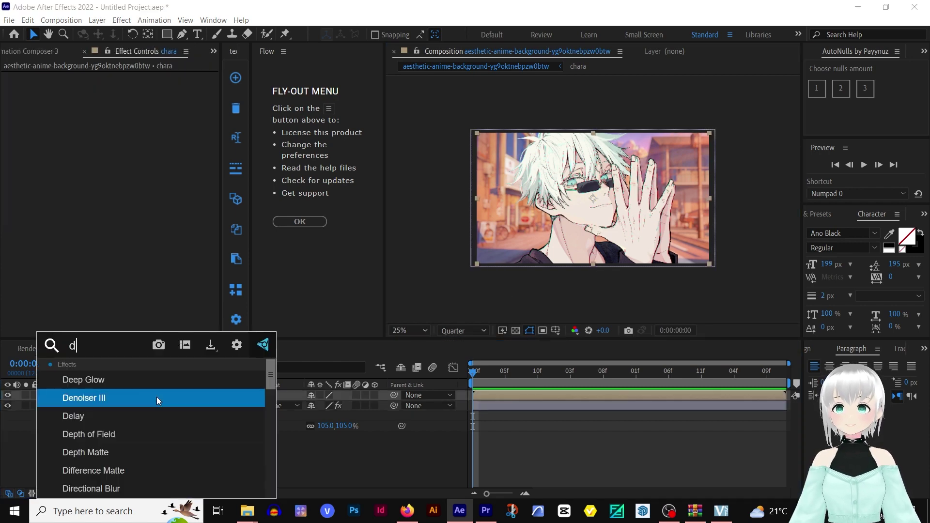
{"action": "left_click", "coordinate": [167, 380]}
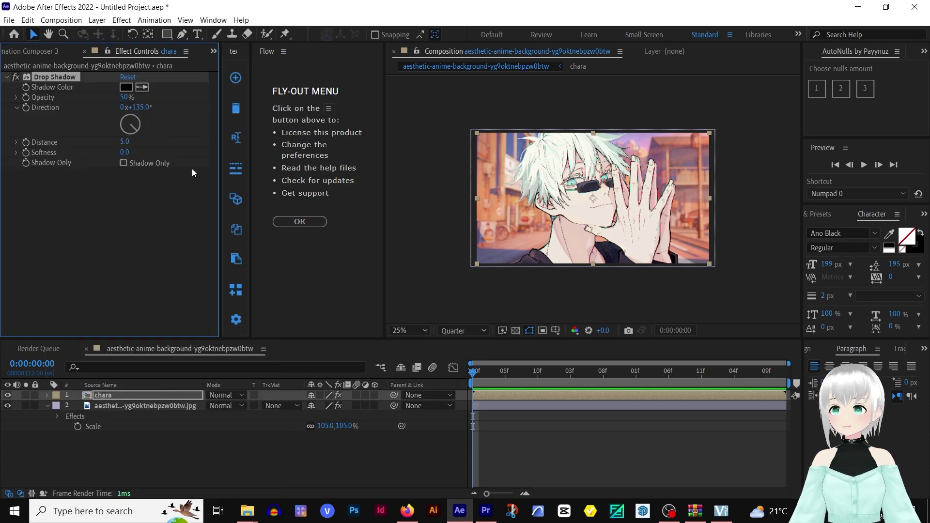
{"action": "left_click", "coordinate": [123, 164]}
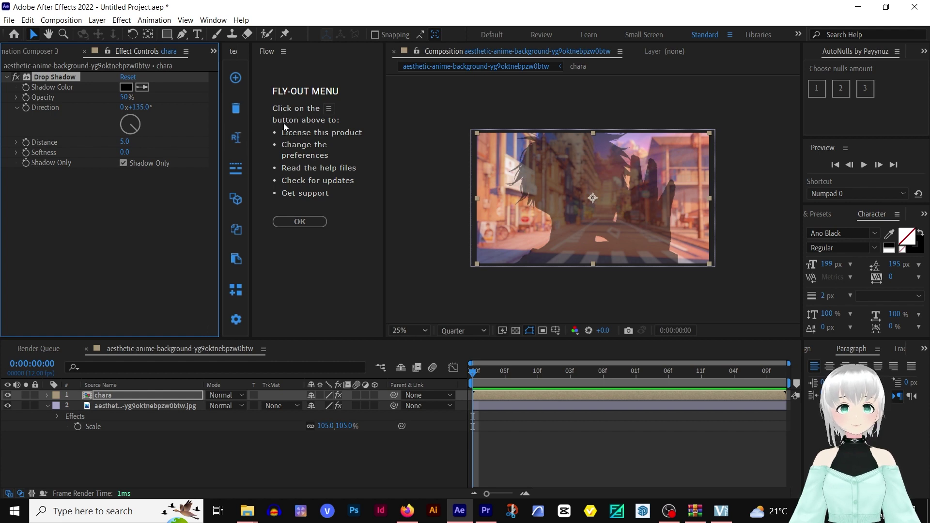
Add Set Matte to the chara layer.
{"action": "left_click", "coordinate": [99, 397]}
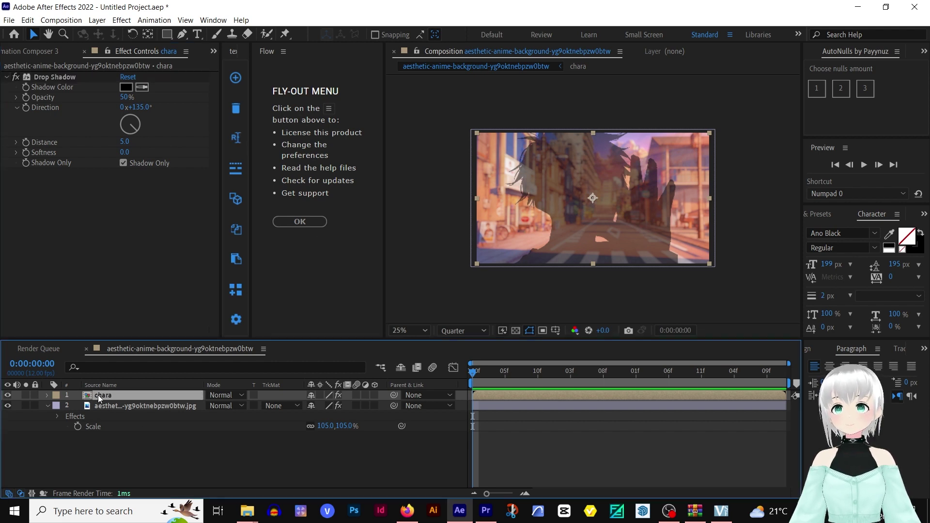
{"action": "key", "text": "ctrl+space"}
{"action": "type", "text": "set"}
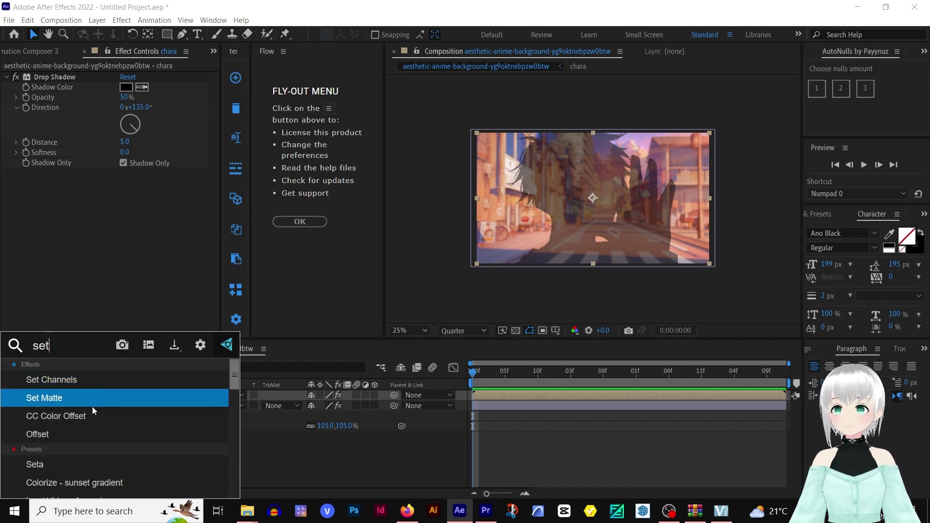
{"action": "key", "text": "Return"}
Add CC Composite to chara with Composite Original set to Behind and RGB Only off.
{"action": "left_click", "coordinate": [125, 397]}
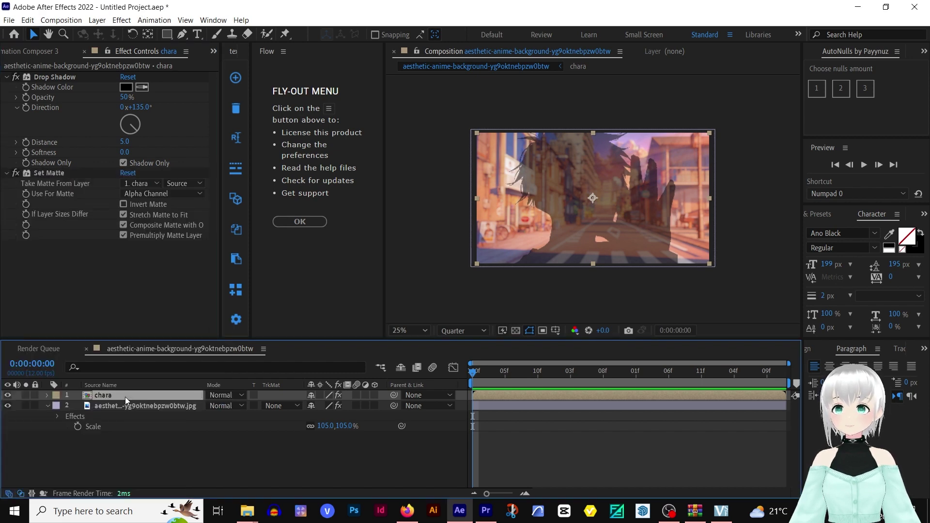
{"action": "key", "text": "ctrl+space"}
{"action": "type", "text": "cc"}
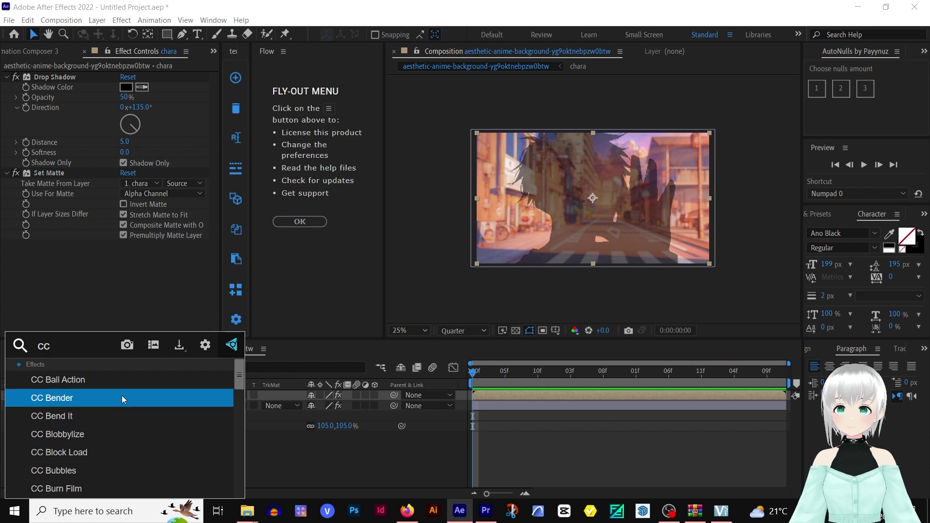
{"action": "type", "text": " co"}
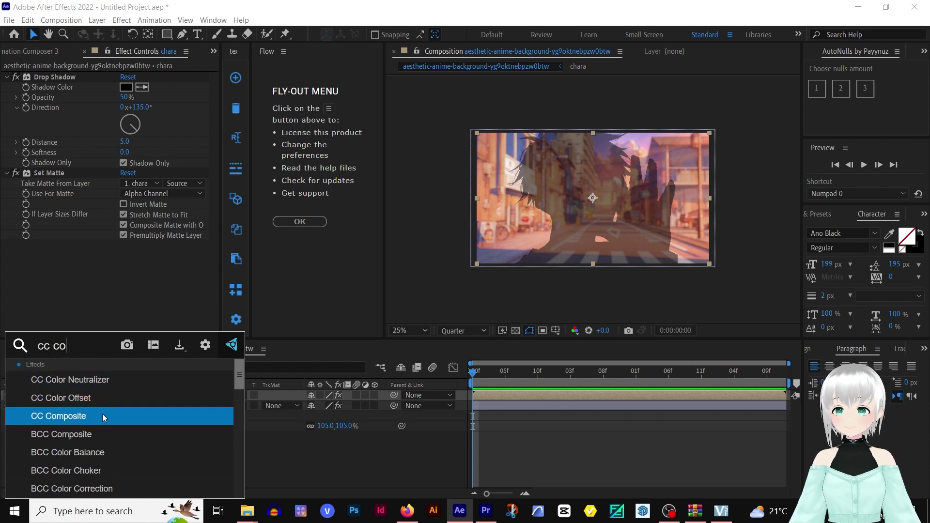
{"action": "left_click", "coordinate": [103, 415]}
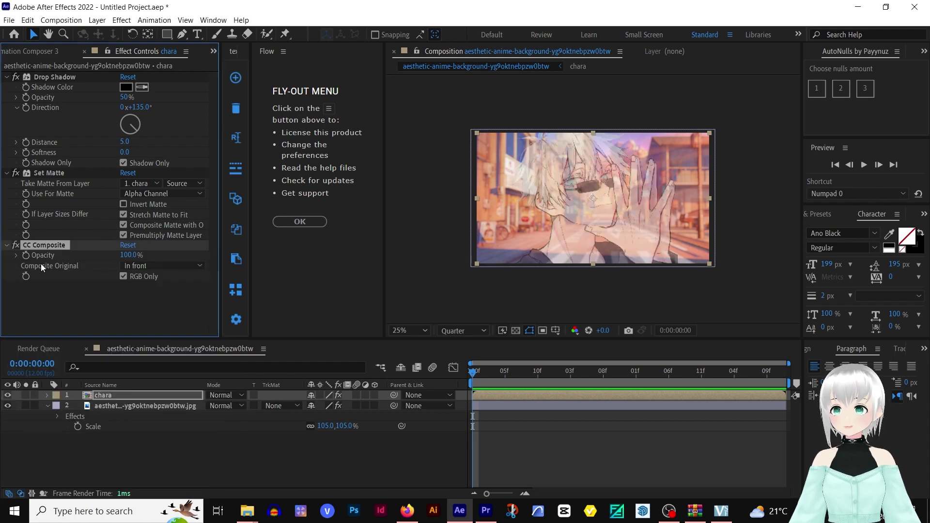
{"action": "left_click", "coordinate": [155, 266]}
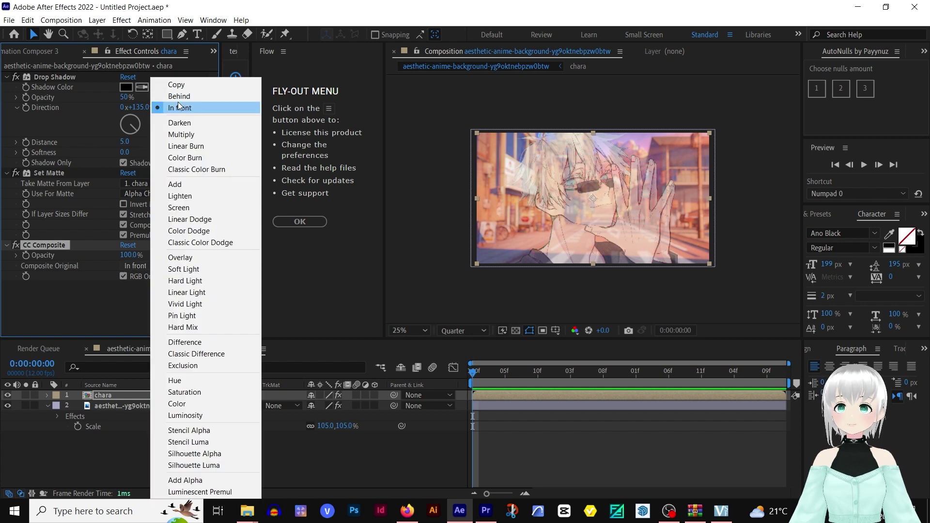
{"action": "left_click", "coordinate": [179, 107]}
{"action": "left_click", "coordinate": [140, 266]}
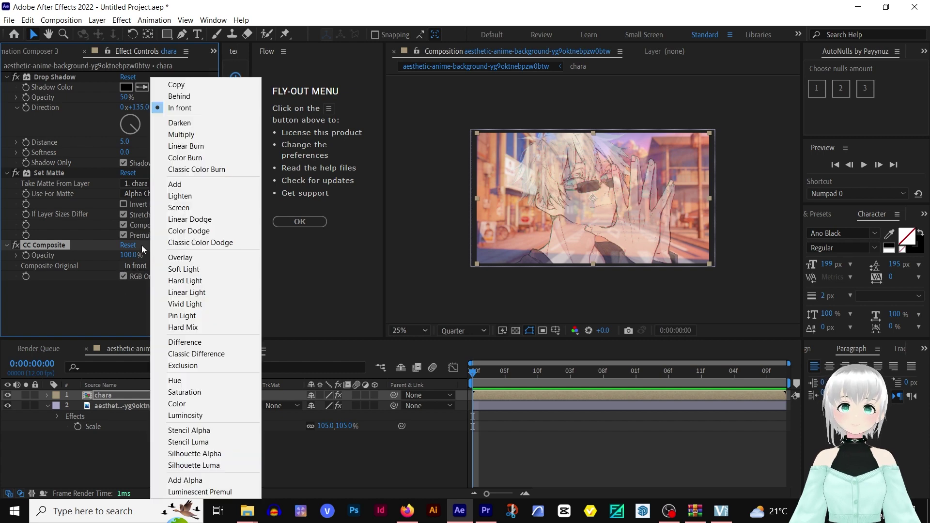
{"action": "left_click", "coordinate": [193, 98]}
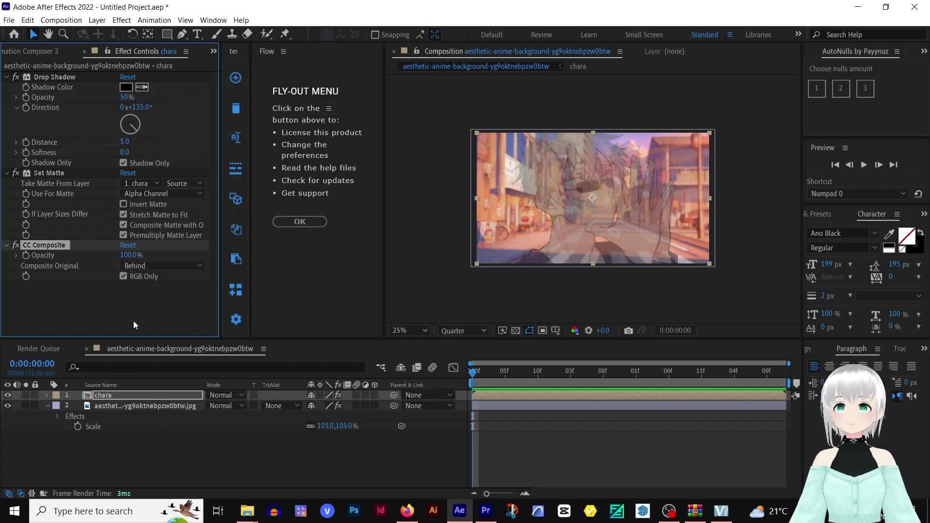
{"action": "left_click", "coordinate": [124, 276]}
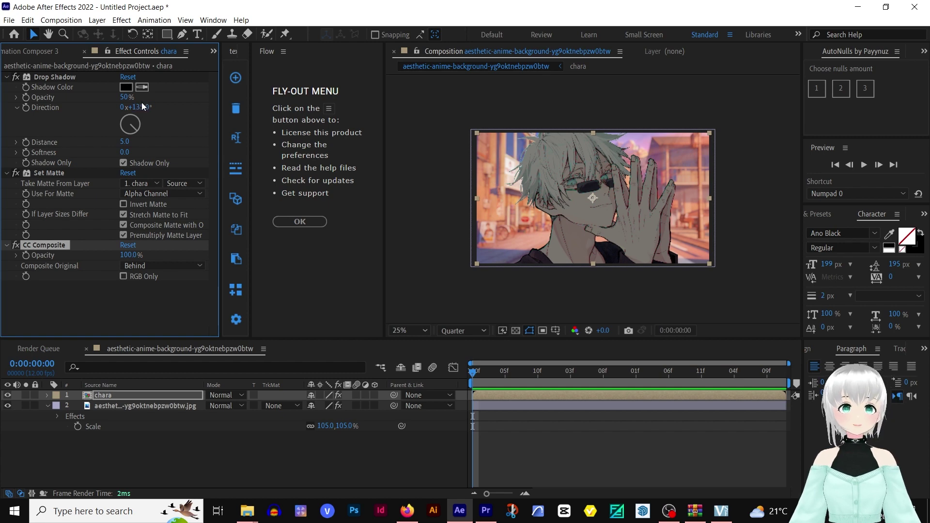
Adjust the chara drop shadow to distance 27 and direction 84° for a rim-light edge.
{"action": "left_click_drag", "start_coordinate": [125, 142], "coordinate": [146, 143]}
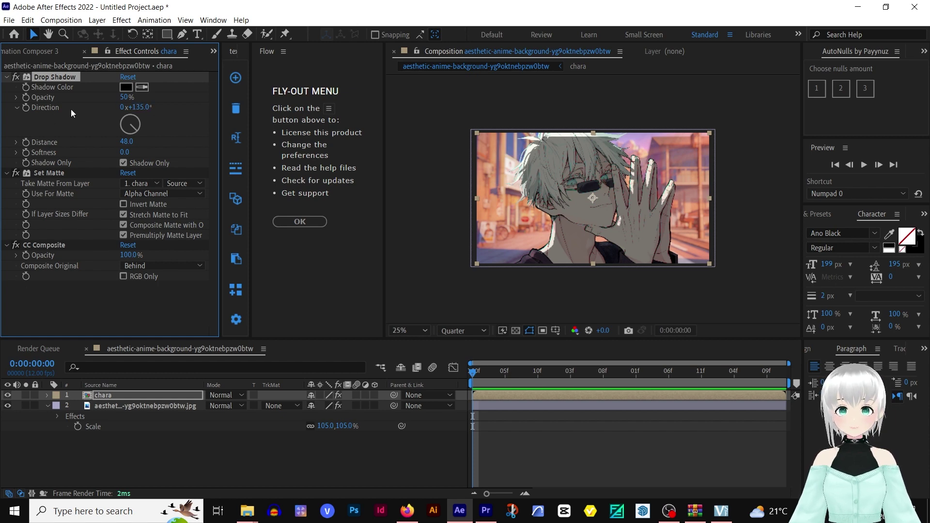
{"action": "left_click_drag", "start_coordinate": [153, 105], "coordinate": [228, 107]}
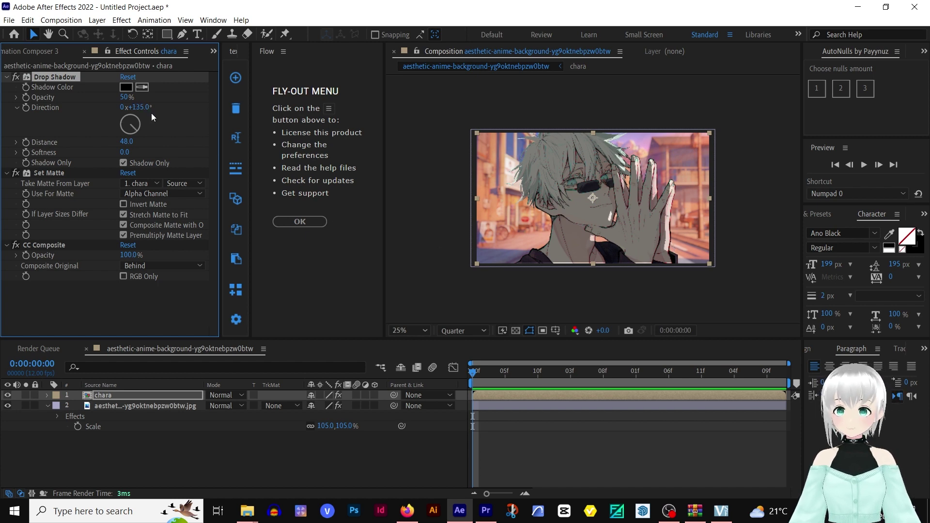
{"action": "left_click_drag", "start_coordinate": [126, 141], "coordinate": [116, 142]}
{"action": "left_click_drag", "start_coordinate": [136, 107], "coordinate": [108, 106]}
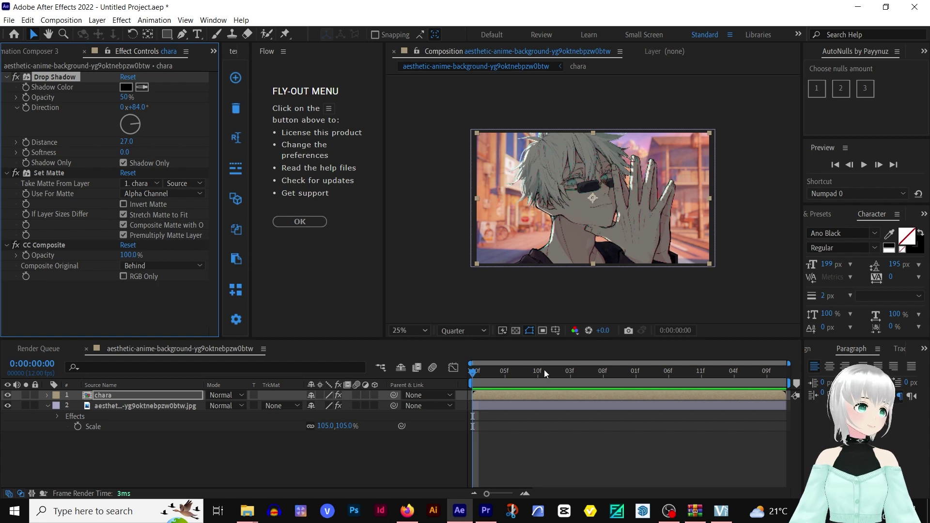
Apply YY_Ramp+ to chara, inverted, with Linear Dodge (Add) blend and Smooth interpolation.
{"action": "left_click", "coordinate": [481, 394]}
{"action": "key", "text": "ctrl+space"}
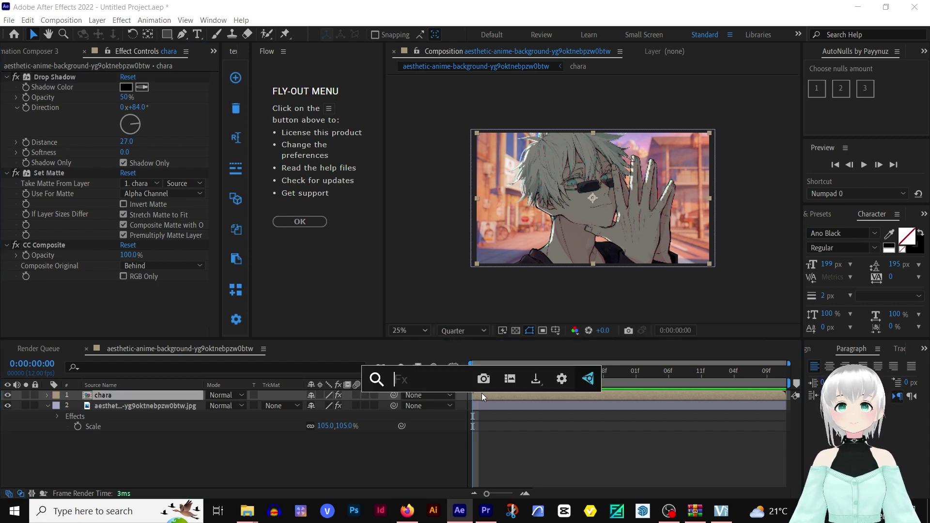
{"action": "type", "text": "yy"}
{"action": "key", "text": "Return"}
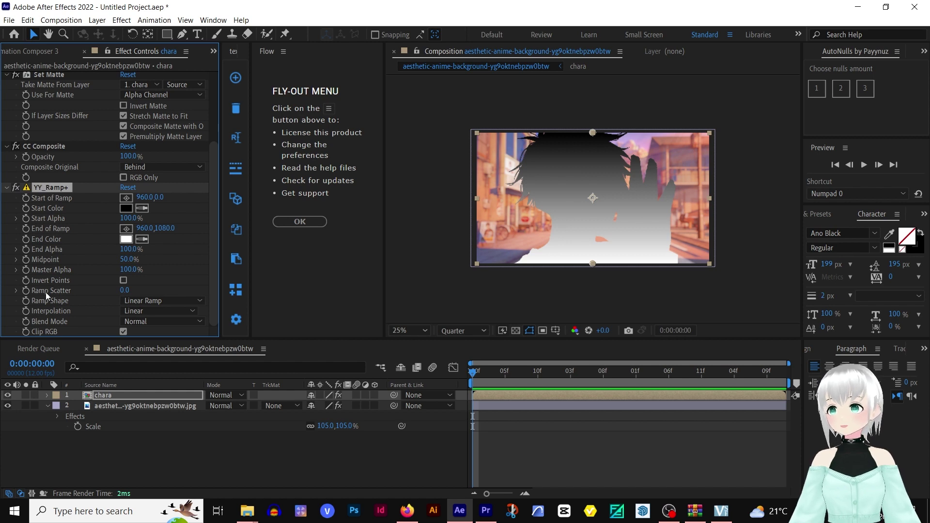
{"action": "left_click", "coordinate": [123, 280]}
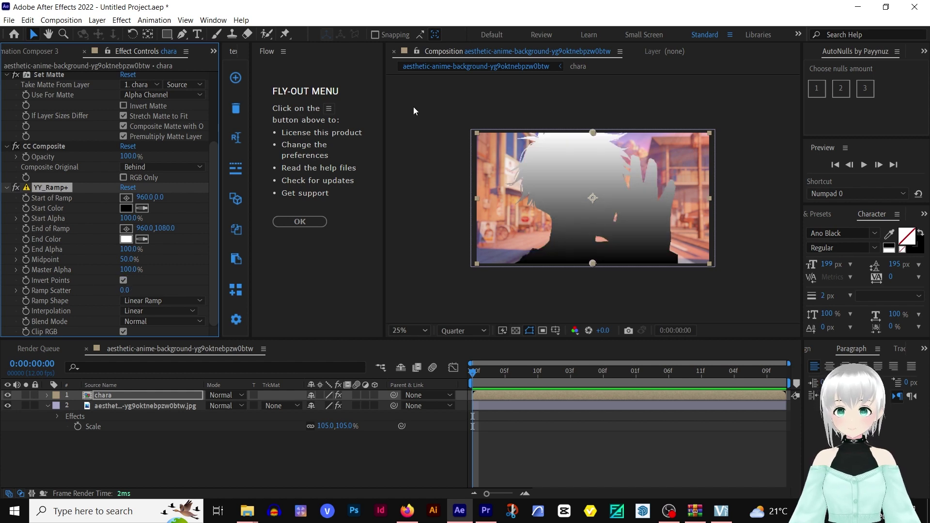
{"action": "left_click_drag", "start_coordinate": [593, 133], "coordinate": [475, 101]}
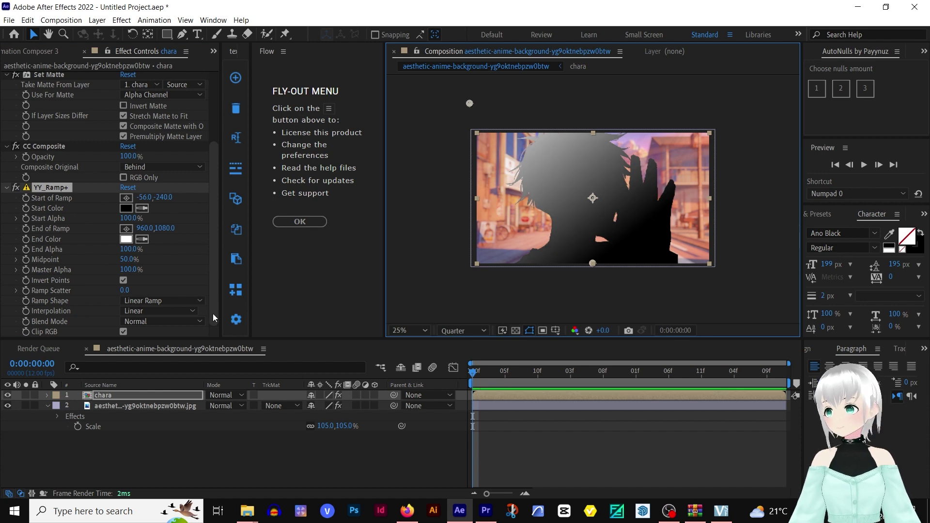
{"action": "left_click", "coordinate": [151, 323]}
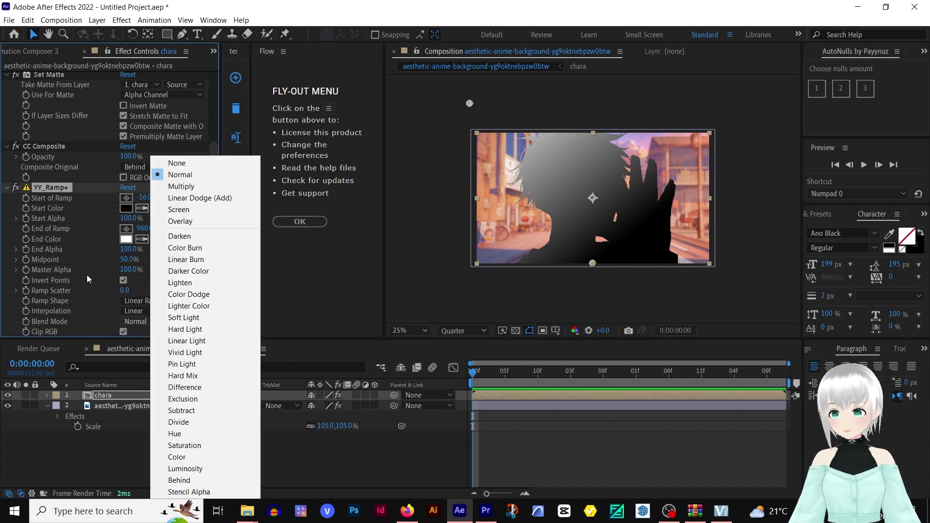
{"action": "left_click", "coordinate": [218, 198]}
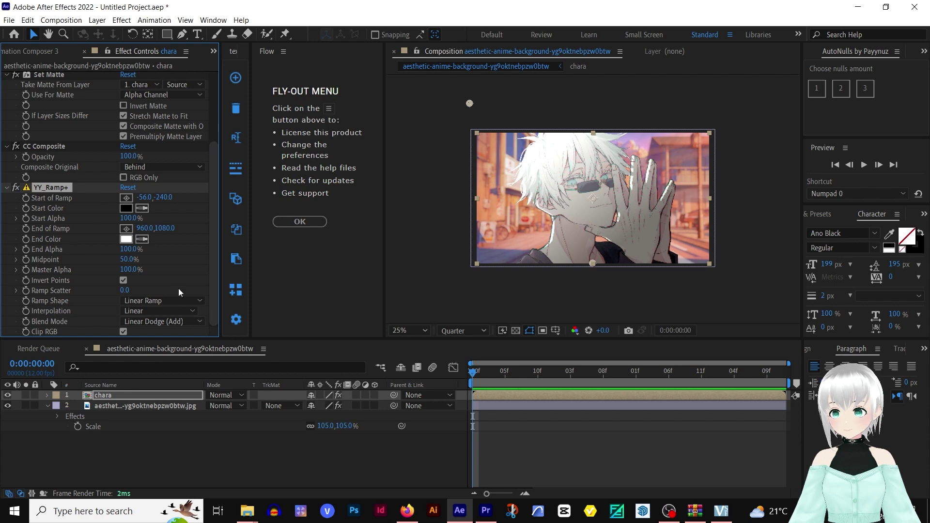
{"action": "left_click", "coordinate": [147, 312]}
{"action": "left_click", "coordinate": [155, 335]}
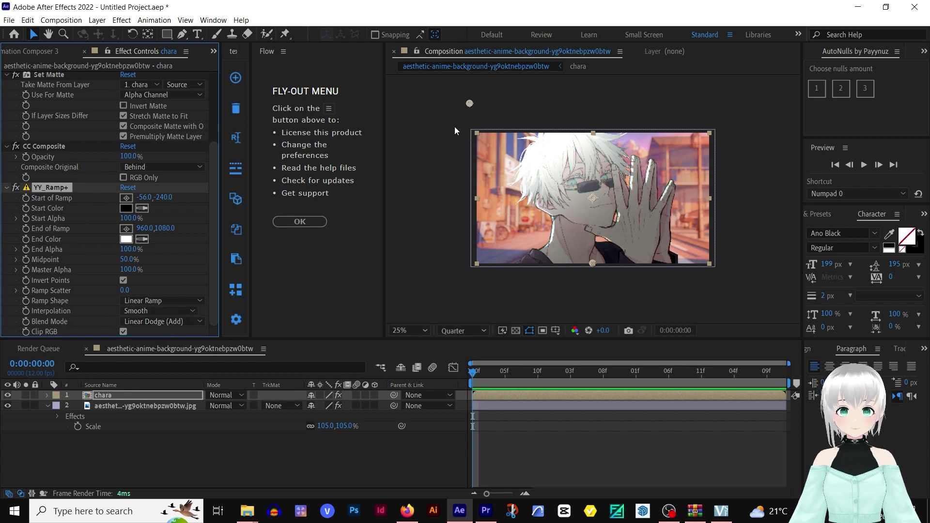
Move the ramp start point up-left outside the frame and its end point below the frame.
{"action": "left_click", "coordinate": [464, 105]}
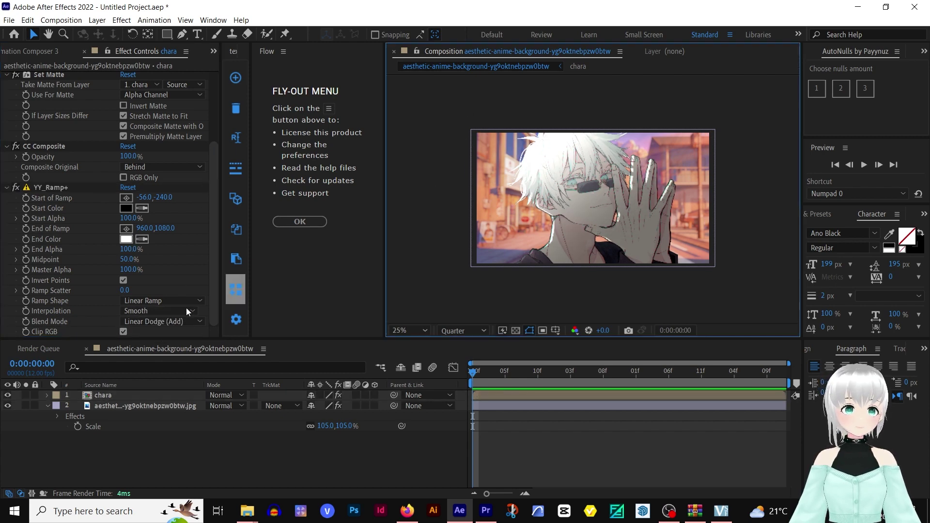
{"action": "left_click", "coordinate": [54, 186]}
{"action": "left_click_drag", "start_coordinate": [469, 103], "coordinate": [453, 109]}
{"action": "mouse_move", "coordinate": [594, 263]}
{"action": "left_mouse_down"}
{"action": "mouse_move", "coordinate": [664, 265]}
{"action": "mouse_move", "coordinate": [602, 241]}
{"action": "mouse_move", "coordinate": [585, 254]}
{"action": "mouse_move", "coordinate": [577, 242]}
{"action": "mouse_move", "coordinate": [580, 253]}
{"action": "left_mouse_up"}
{"action": "mouse_move", "coordinate": [454, 108]}
{"action": "left_mouse_down"}
{"action": "mouse_move", "coordinate": [424, 96]}
{"action": "mouse_move", "coordinate": [447, 80]}
{"action": "mouse_move", "coordinate": [424, 87]}
{"action": "left_mouse_up"}
{"action": "mouse_move", "coordinate": [579, 252]}
{"action": "left_mouse_down"}
{"action": "mouse_move", "coordinate": [612, 273]}
{"action": "mouse_move", "coordinate": [598, 273]}
{"action": "left_mouse_up"}
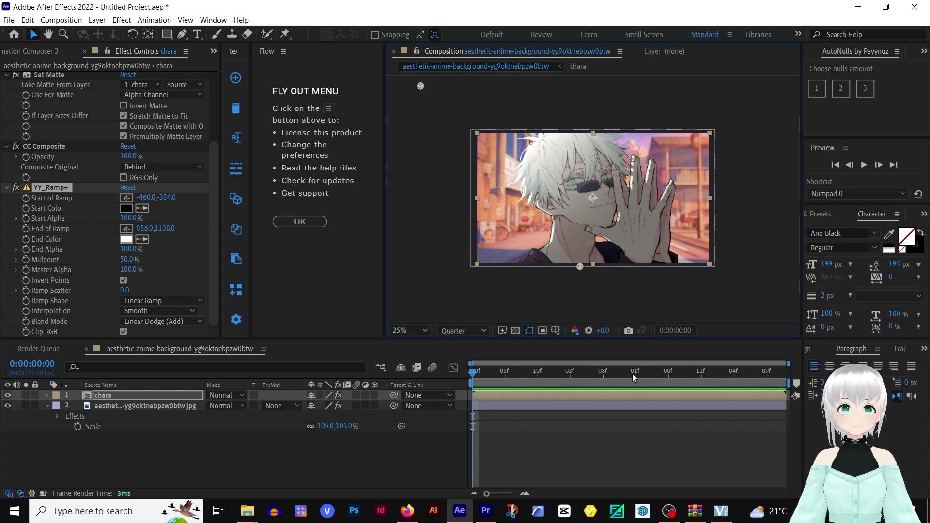
Create a new adjustment layer and apply the Looks effect to it.
{"action": "left_click", "coordinate": [334, 457]}
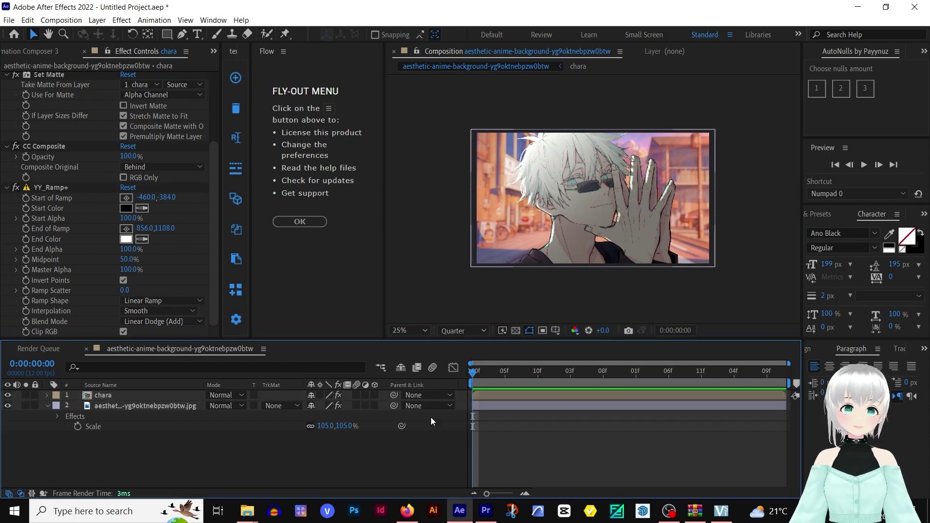
{"action": "right_click", "coordinate": [369, 457]}
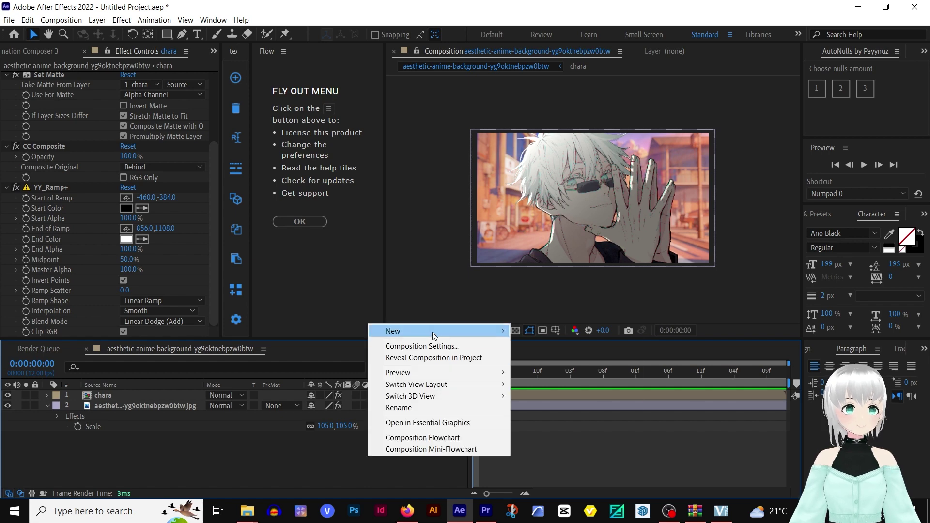
{"action": "mouse_move", "coordinate": [433, 333]}
{"action": "left_click", "coordinate": [572, 416]}
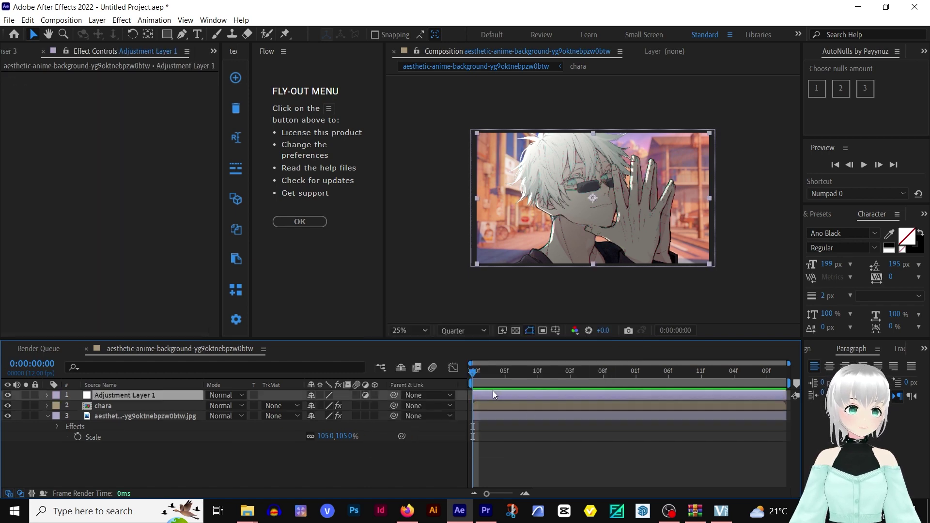
{"action": "key", "text": "ctrl+space"}
{"action": "type", "text": "look"}
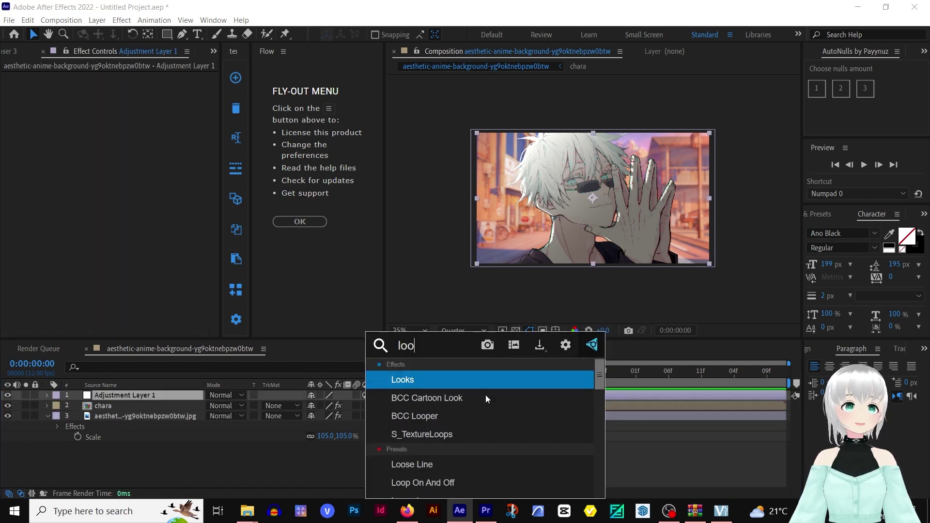
{"action": "left_click", "coordinate": [464, 385]}
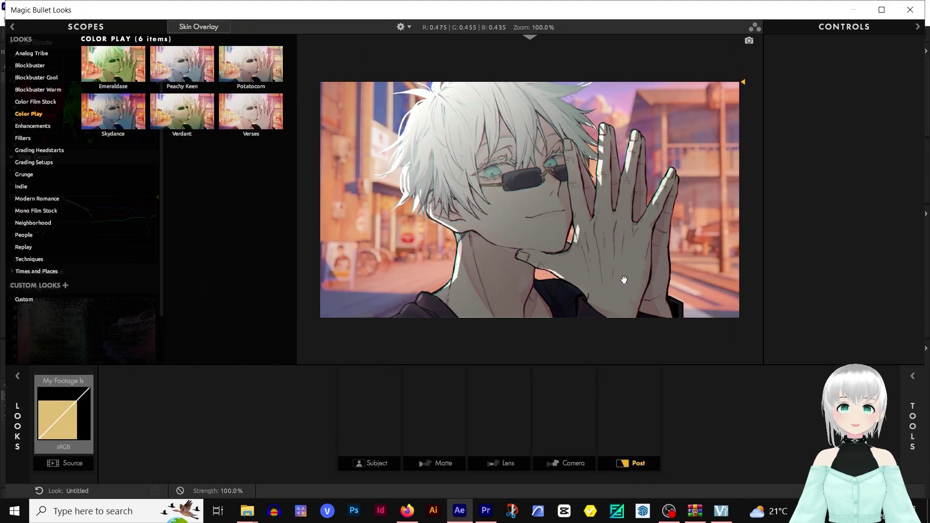
Add Diffusion to the Matte stage and Edge Softness to the Lens stage.
{"action": "mouse_move", "coordinate": [913, 426]}
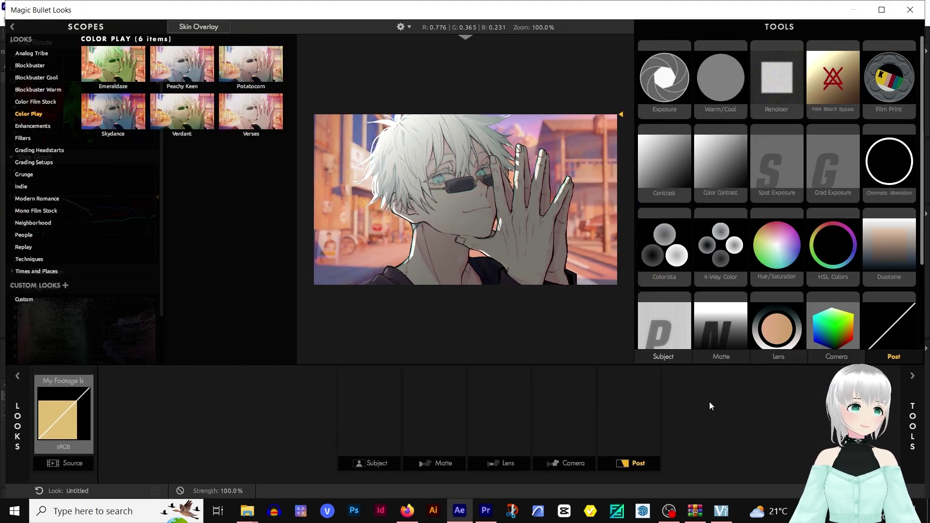
{"action": "left_click", "coordinate": [719, 359]}
{"action": "left_click_drag", "start_coordinate": [829, 82], "coordinate": [458, 382]}
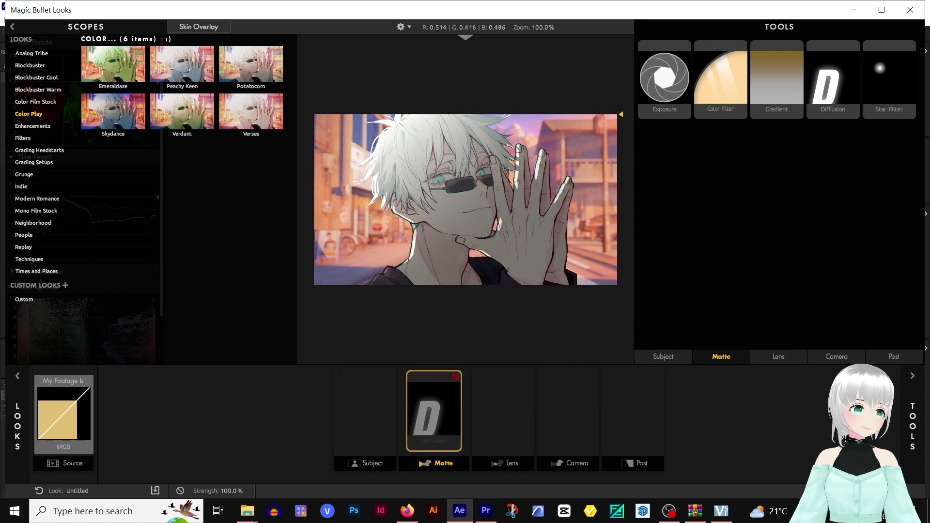
{"action": "left_click", "coordinate": [784, 358]}
{"action": "left_click_drag", "start_coordinate": [889, 77], "coordinate": [504, 411]}
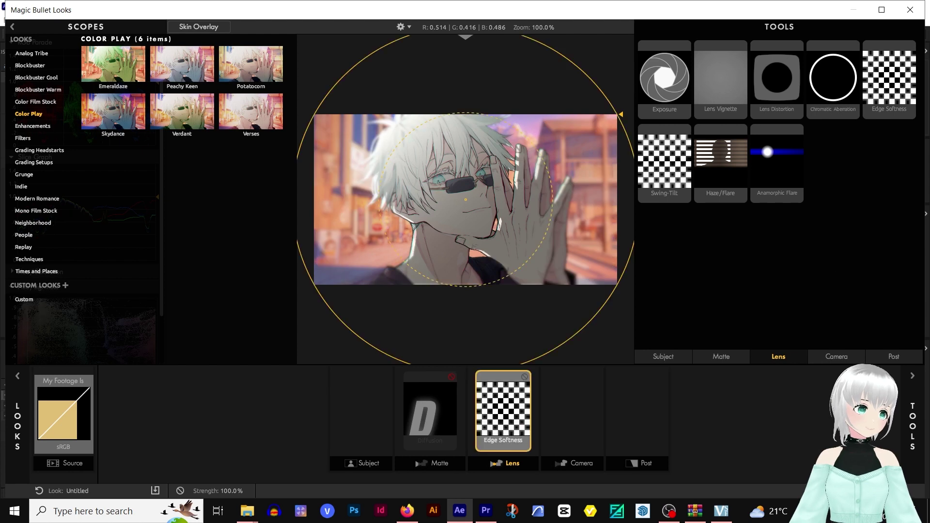
Add HSL Colors, Colorista, 4-Way Color and S Curve to the Post stage.
{"action": "left_click", "coordinate": [839, 356]}
{"action": "left_click", "coordinate": [882, 356]}
{"action": "scroll", "coordinate": [824, 237], "scroll_direction": "down", "scroll_amount": 1}
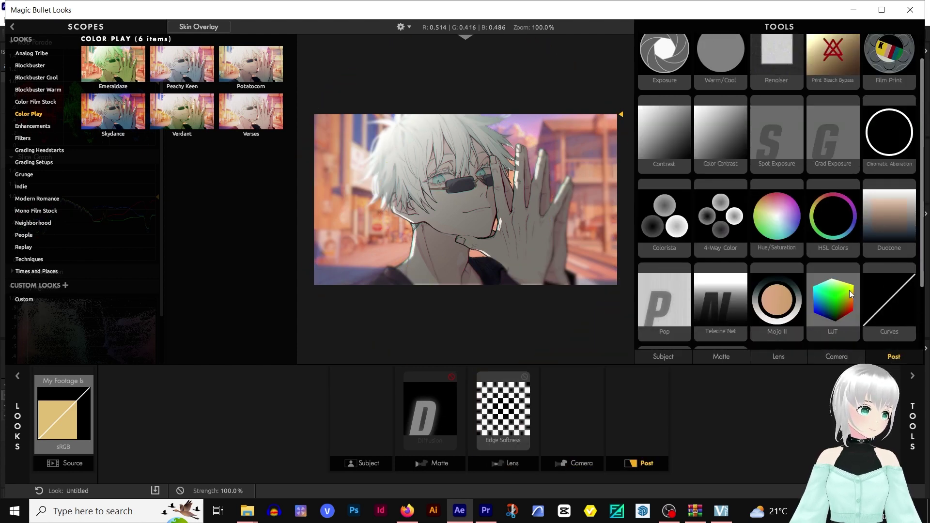
{"action": "left_click_drag", "start_coordinate": [829, 236], "coordinate": [638, 397]}
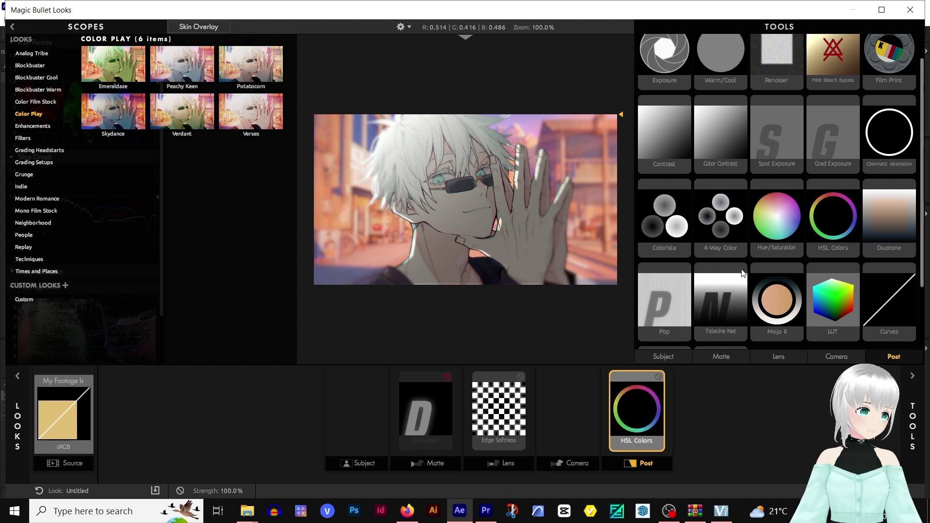
{"action": "left_click_drag", "start_coordinate": [665, 228], "coordinate": [608, 412]}
{"action": "left_click_drag", "start_coordinate": [721, 218], "coordinate": [710, 404]}
{"action": "scroll", "coordinate": [797, 223], "scroll_direction": "down", "scroll_amount": 3}
{"action": "left_click_drag", "start_coordinate": [664, 305], "coordinate": [630, 392]}
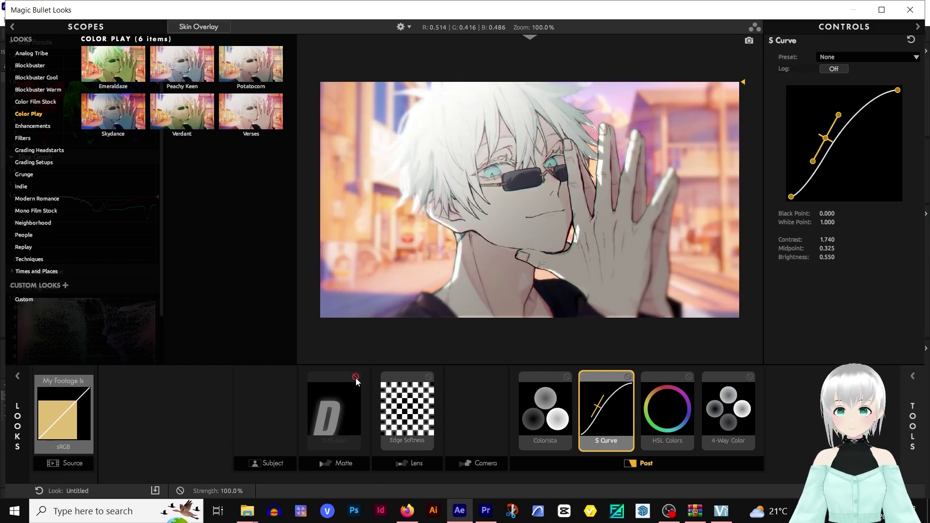
Lower Edge Softness blur size to 0.64% and recentre the soft-edge circle slightly.
{"action": "left_click", "coordinate": [358, 388]}
{"action": "left_click", "coordinate": [431, 387]}
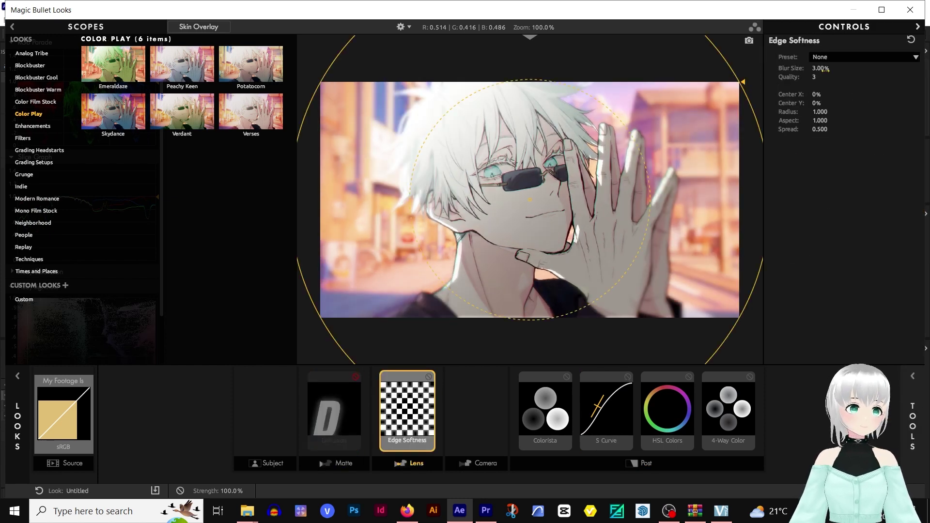
{"action": "left_click_drag", "start_coordinate": [820, 68], "coordinate": [812, 89]}
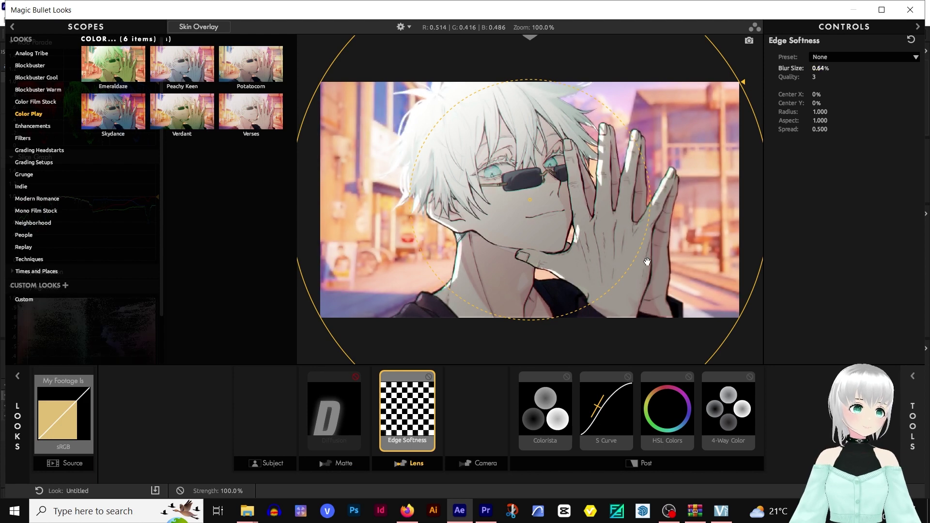
{"action": "mouse_move", "coordinate": [553, 209]}
{"action": "left_mouse_down"}
{"action": "mouse_move", "coordinate": [543, 197]}
{"action": "mouse_move", "coordinate": [555, 192]}
{"action": "left_mouse_up"}
Darken Colorista shadows, warm midtones toward orange, and set HSL reds to +58.2% saturation, −6.7% hue.
{"action": "left_click", "coordinate": [549, 421]}
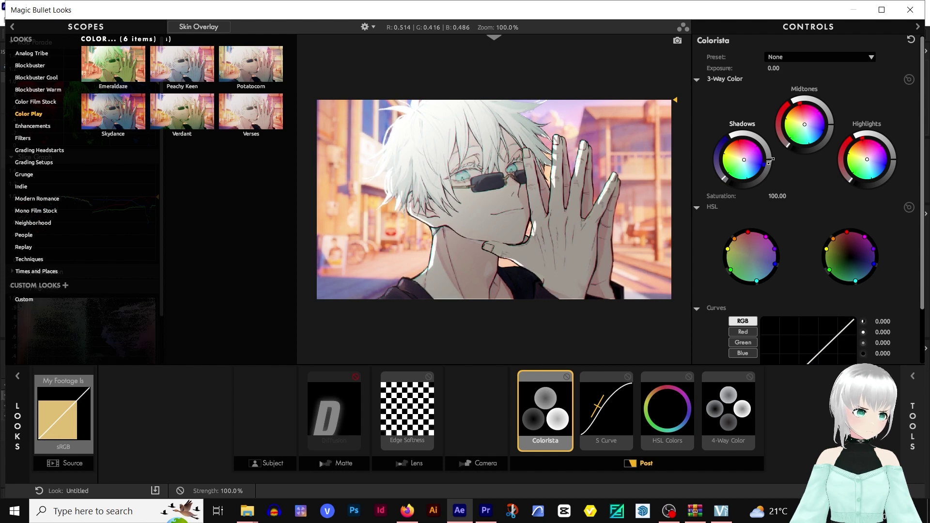
{"action": "left_click_drag", "start_coordinate": [771, 161], "coordinate": [770, 168]}
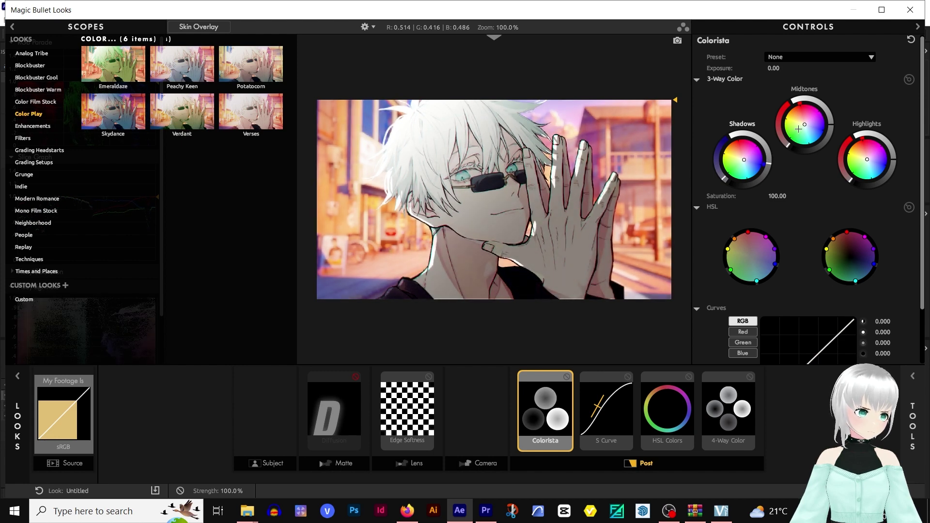
{"action": "left_click_drag", "start_coordinate": [797, 100], "coordinate": [781, 110]}
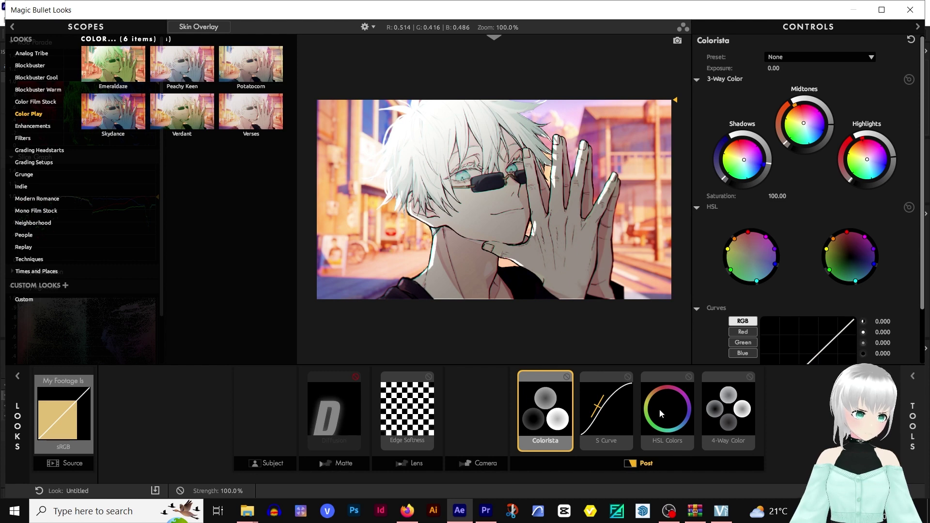
{"action": "left_click", "coordinate": [668, 424]}
{"action": "left_click_drag", "start_coordinate": [843, 87], "coordinate": [841, 76]}
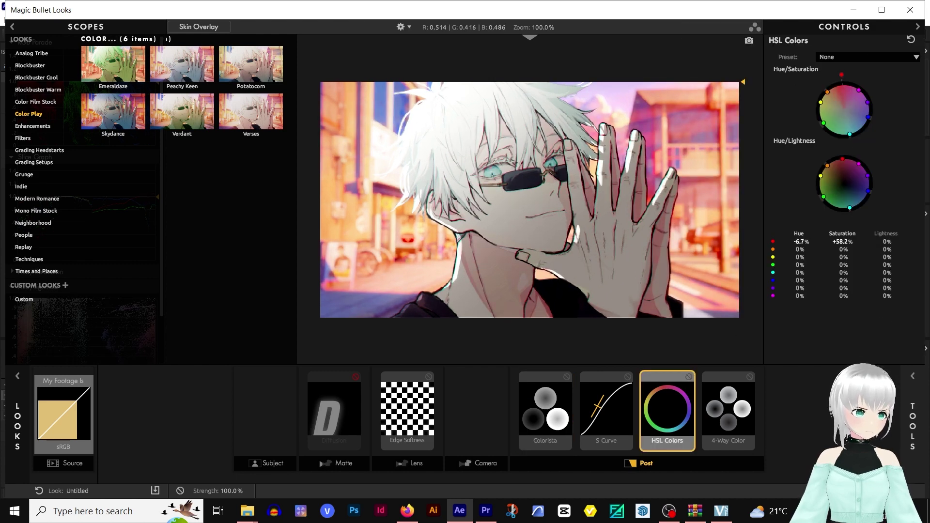
Toggle 4-Way Color on and off repeatedly to compare the grade, then show the S Curve settings.
{"action": "left_click", "coordinate": [728, 415]}
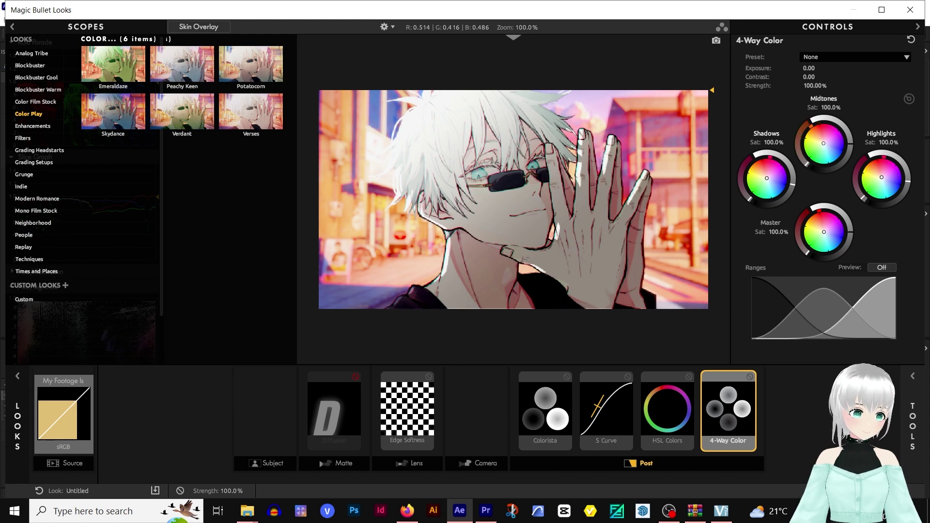
{"action": "left_click", "coordinate": [750, 378]}
{"action": "left_click", "coordinate": [750, 378]}
{"action": "left_click", "coordinate": [750, 377]}
{"action": "left_click", "coordinate": [750, 378]}
{"action": "left_click", "coordinate": [750, 378]}
{"action": "left_click", "coordinate": [750, 378]}
{"action": "left_click", "coordinate": [750, 378]}
{"action": "left_click", "coordinate": [750, 377]}
{"action": "left_click", "coordinate": [750, 378]}
{"action": "left_click", "coordinate": [750, 378]}
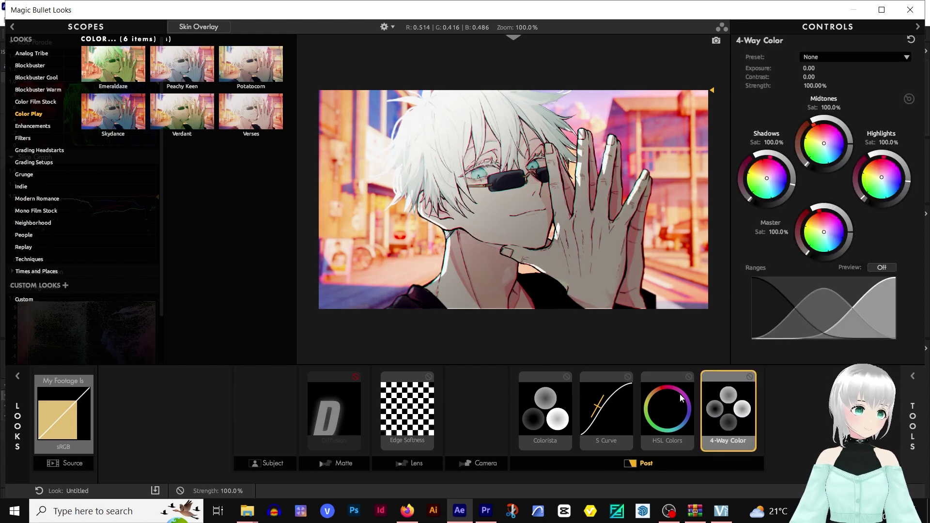
{"action": "left_click", "coordinate": [616, 414]}
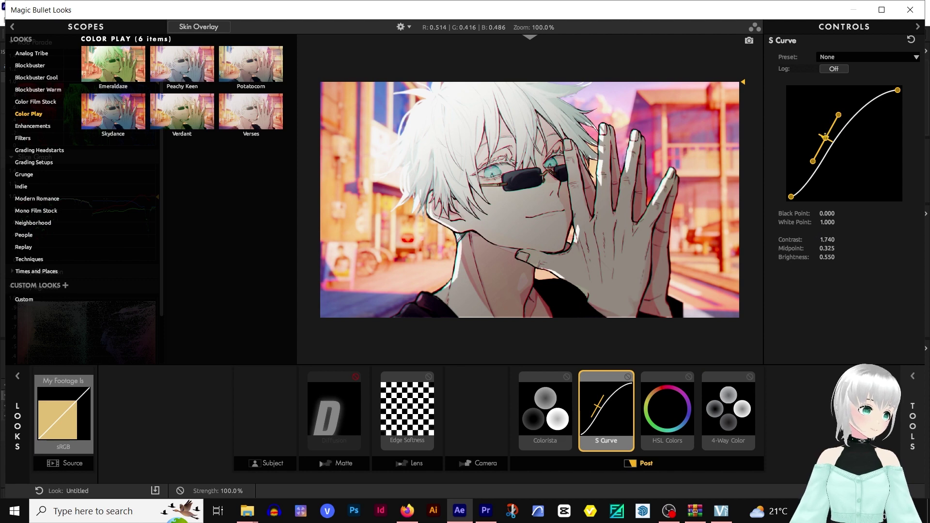
Reshape the S Curve to darken the image and enable Diffusion with size reduced to 2.27%.
{"action": "mouse_move", "coordinate": [830, 134]}
{"action": "left_mouse_down"}
{"action": "mouse_move", "coordinate": [837, 155]}
{"action": "mouse_move", "coordinate": [823, 151]}
{"action": "mouse_move", "coordinate": [840, 129]}
{"action": "left_mouse_up"}
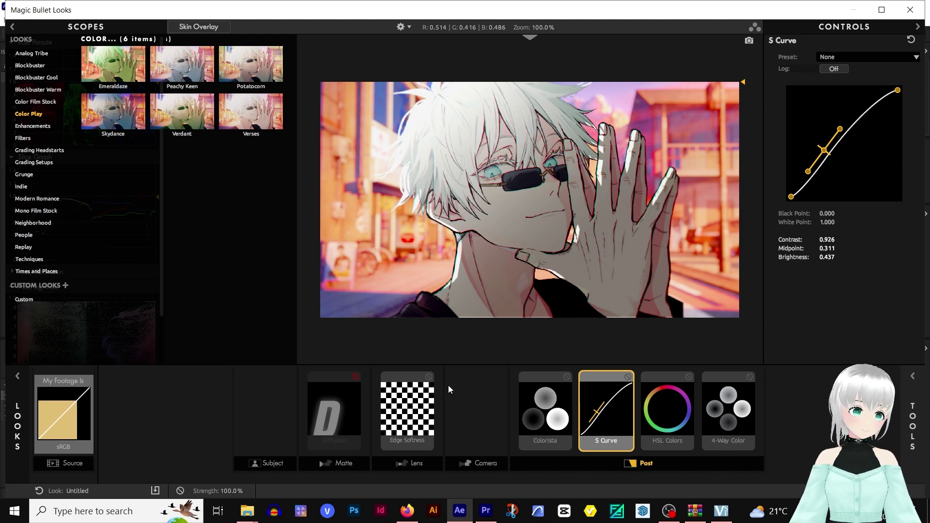
{"action": "left_click", "coordinate": [337, 388]}
{"action": "left_click", "coordinate": [357, 377]}
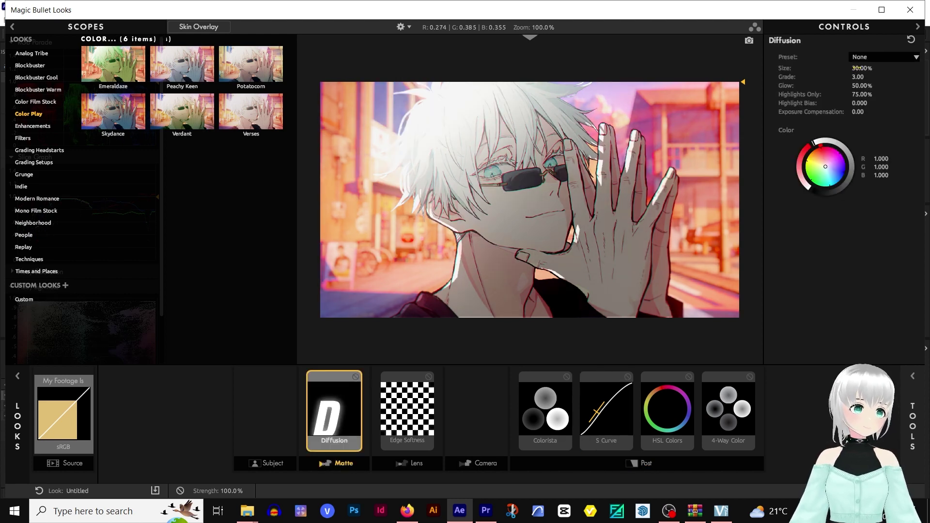
{"action": "left_click_drag", "start_coordinate": [855, 68], "coordinate": [775, 363]}
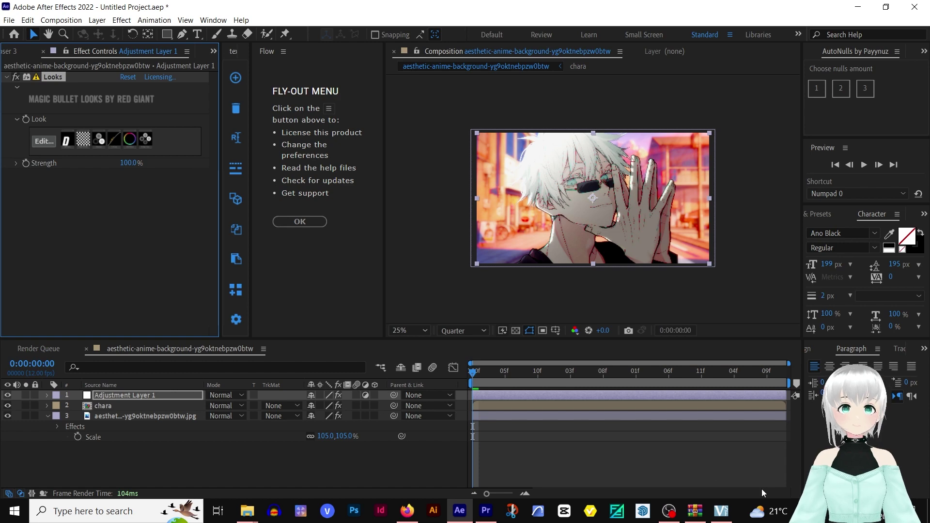
Apply Curves to Adjustment Layer 1 and bend its curve slightly down.
{"action": "left_click", "coordinate": [134, 398]}
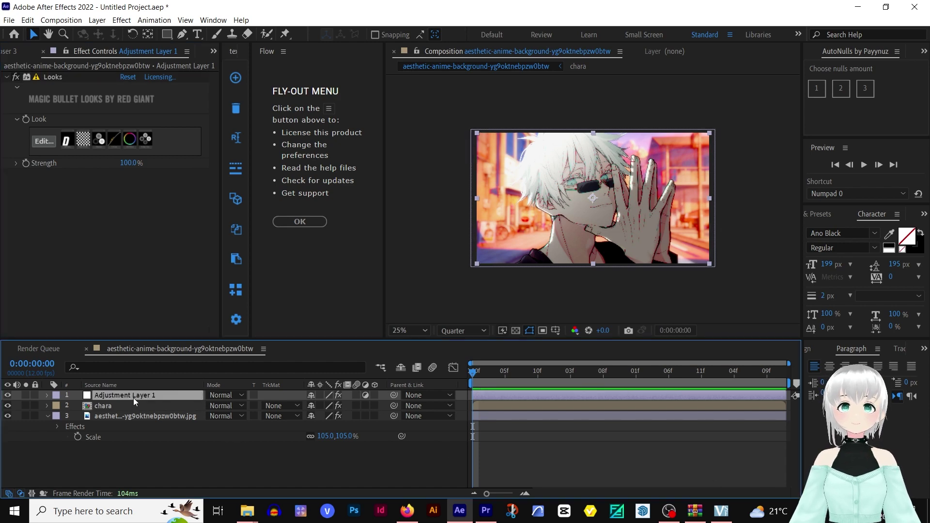
{"action": "key", "text": "ctrl+space"}
{"action": "type", "text": "curves"}
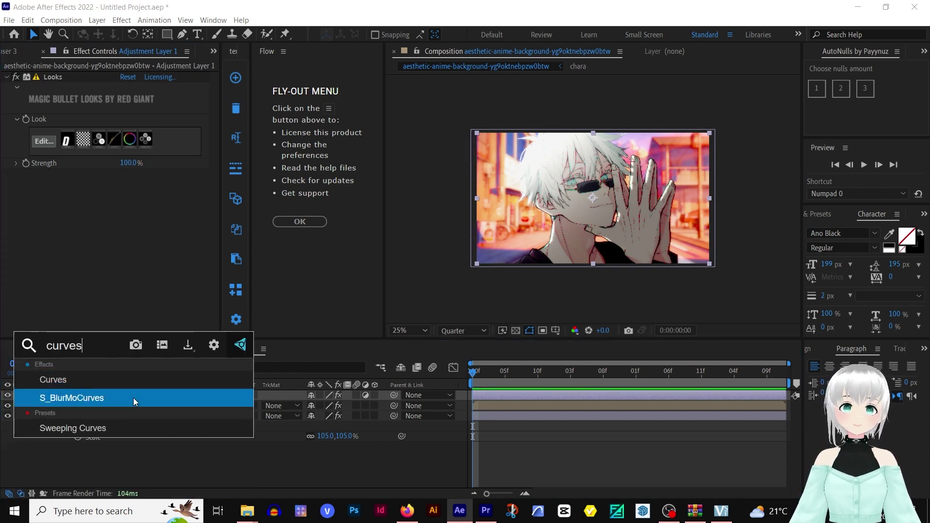
{"action": "left_click", "coordinate": [126, 383]}
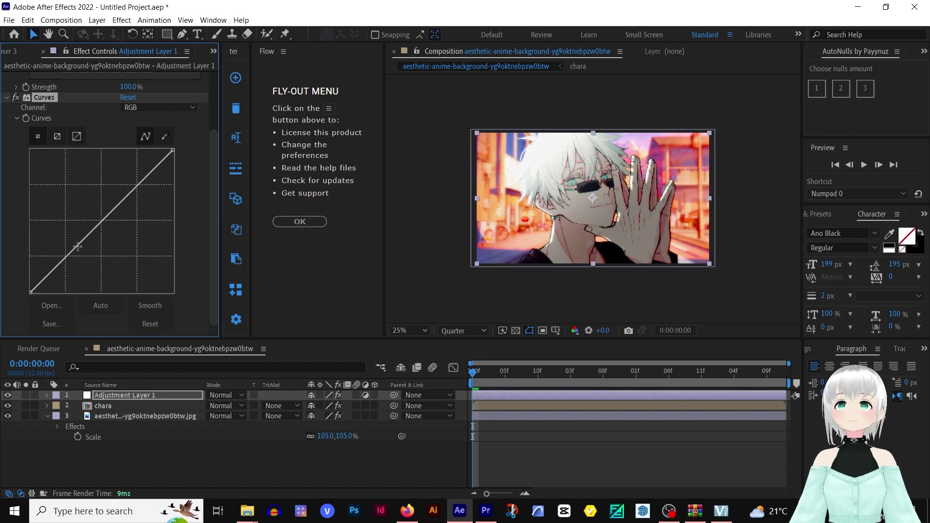
{"action": "left_click_drag", "start_coordinate": [78, 246], "coordinate": [92, 237]}
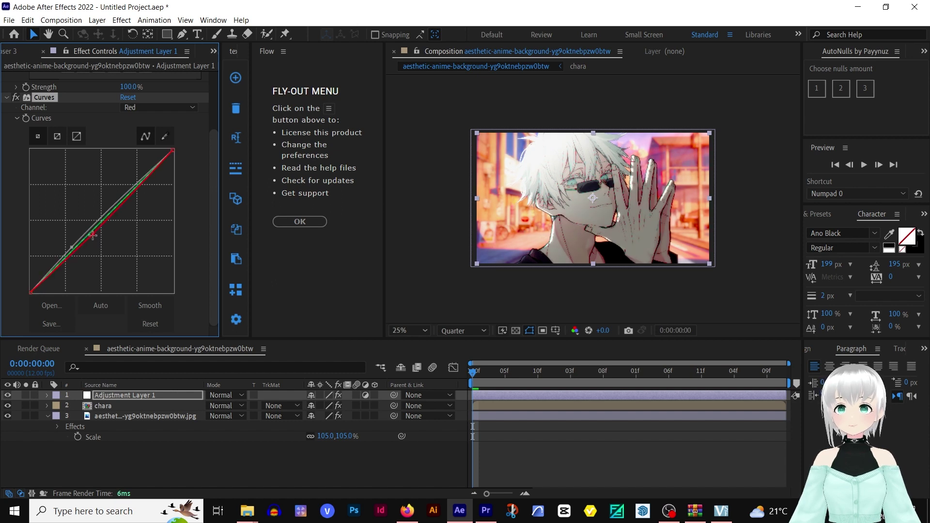
Apply Colorista IV to Adjustment Layer 1.
{"action": "left_click", "coordinate": [493, 394]}
{"action": "key", "text": "ctrl+space"}
{"action": "type", "text": "color"}
{"action": "left_click", "coordinate": [465, 380]}
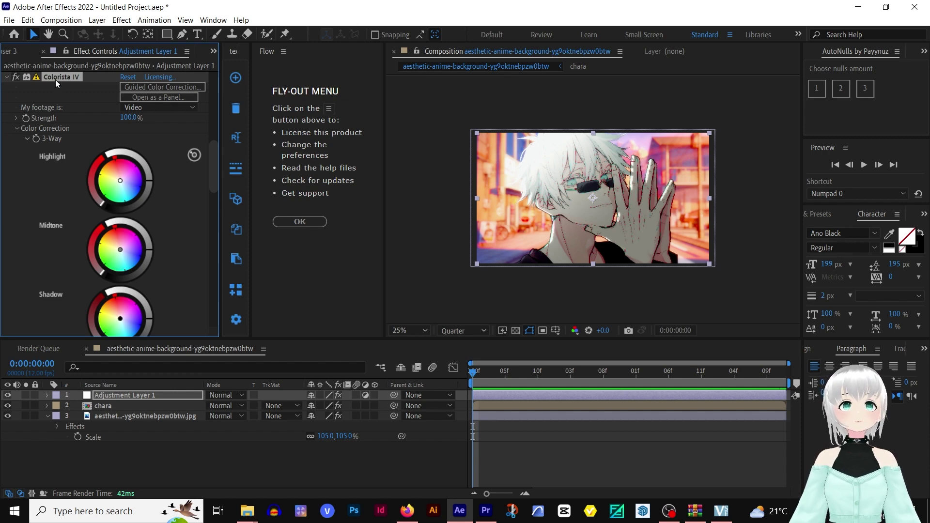
Create a new black solid layer, Black Solid 1, with default settings.
{"action": "scroll", "coordinate": [55, 79], "scroll_direction": "down", "scroll_amount": 10}
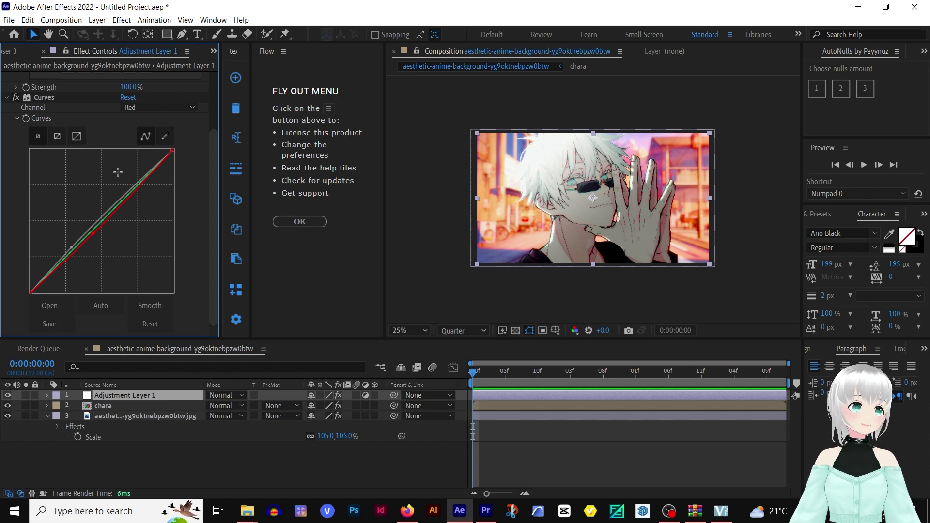
{"action": "right_click", "coordinate": [236, 464]}
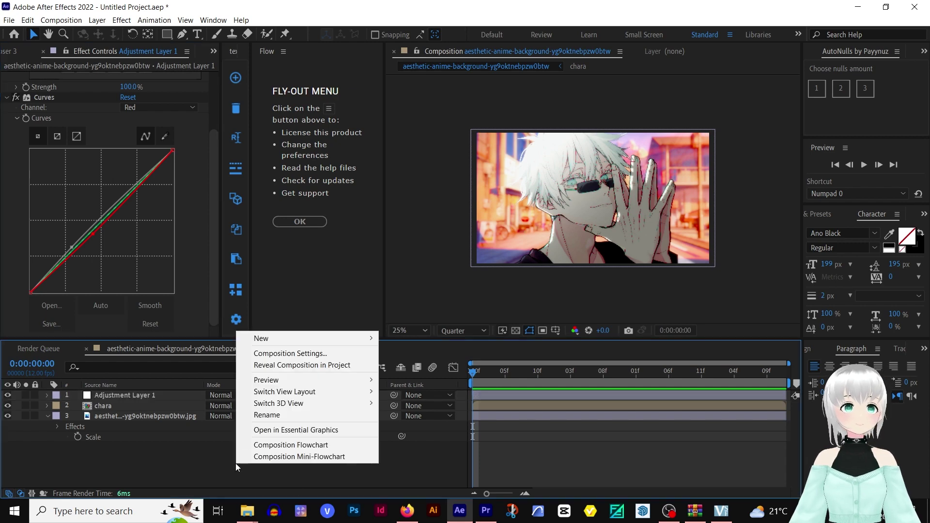
{"action": "mouse_move", "coordinate": [259, 335]}
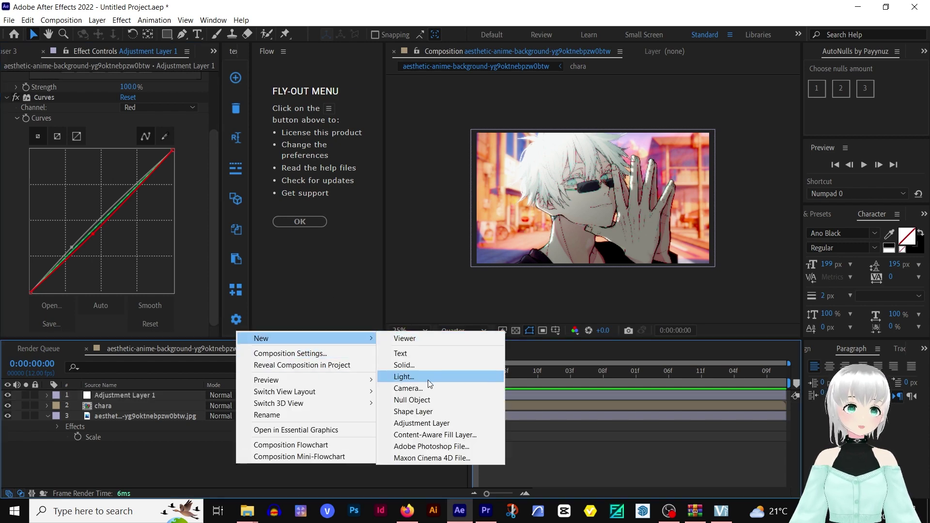
{"action": "left_click", "coordinate": [411, 368]}
{"action": "left_click", "coordinate": [531, 420]}
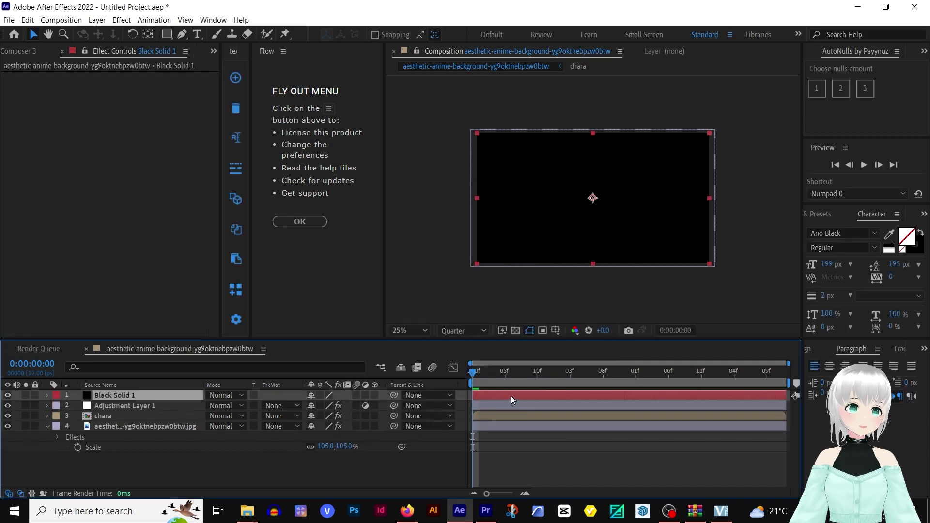
Apply Optical Flares to Black Solid 1 with Render Mode set to On Transparent.
{"action": "key", "text": "ctrl+space"}
{"action": "type", "text": "opti"}
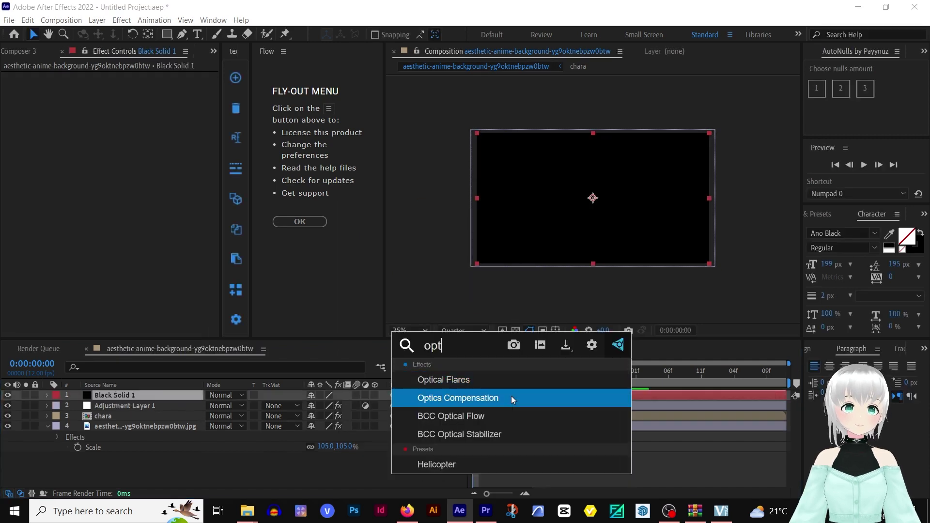
{"action": "left_click", "coordinate": [510, 385]}
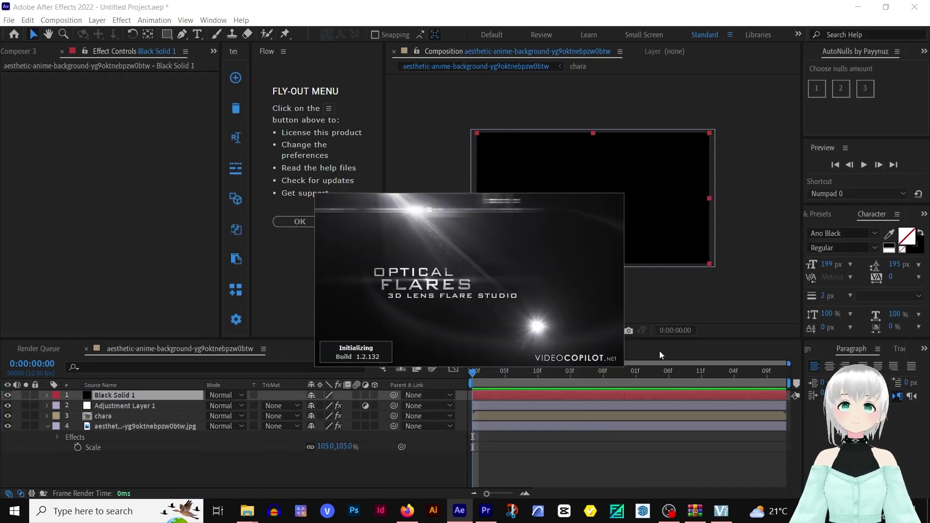
{"action": "left_click", "coordinate": [78, 277]}
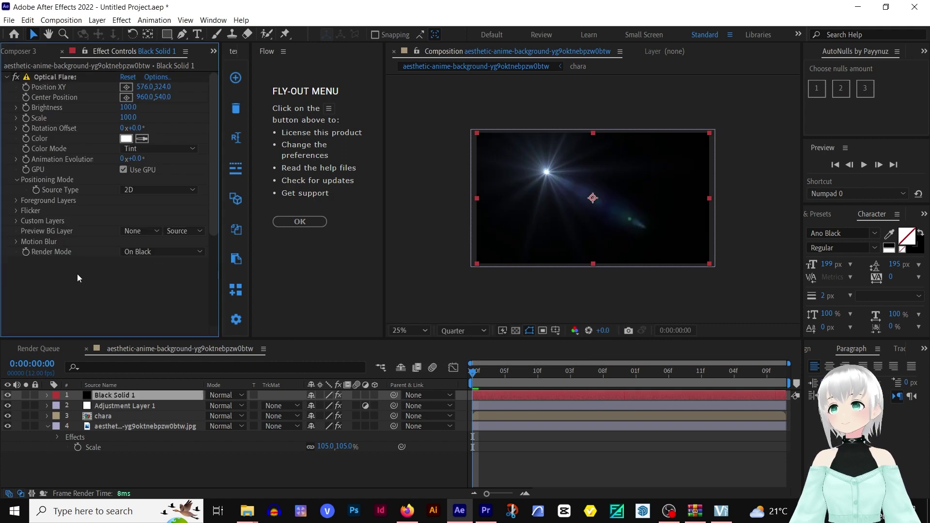
{"action": "left_click", "coordinate": [155, 252]}
{"action": "left_click", "coordinate": [154, 275]}
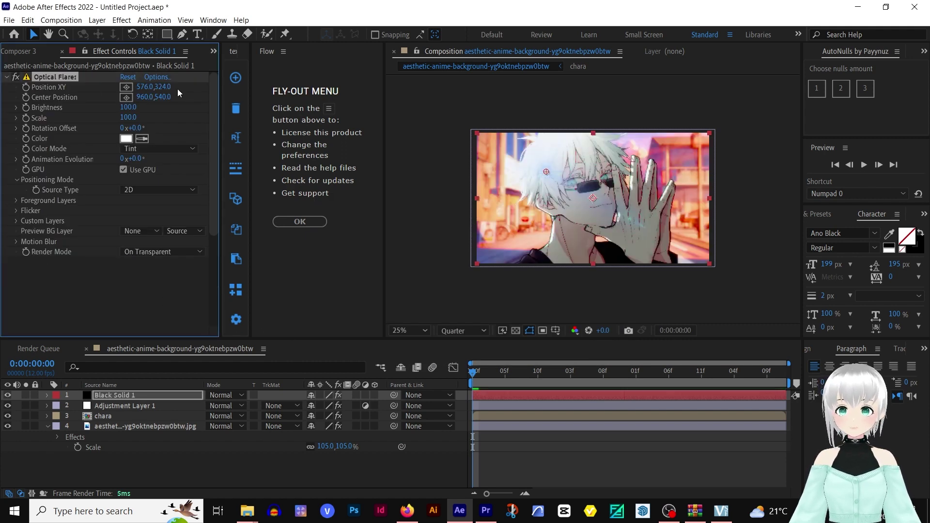
Load the Motion Graphics > Sankor 16 flare preset in the Optical Flares options.
{"action": "left_click", "coordinate": [154, 80]}
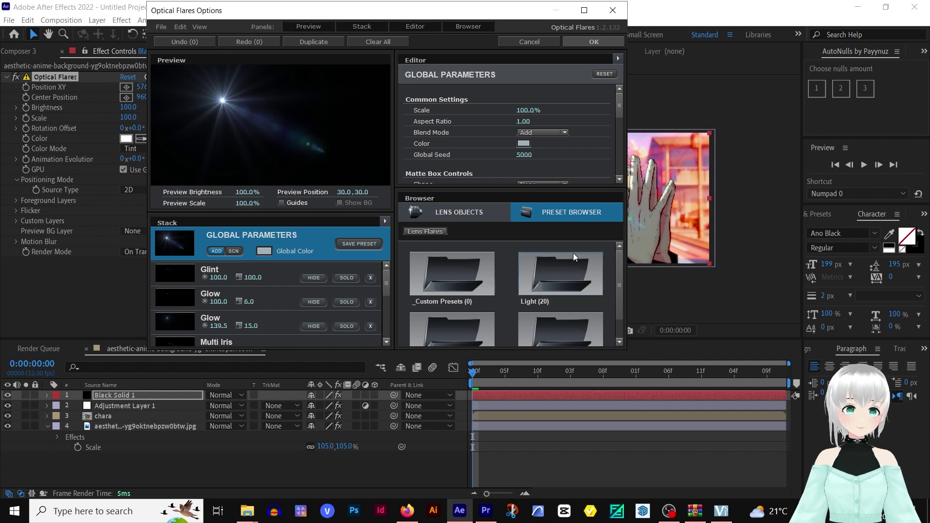
{"action": "scroll", "coordinate": [570, 271], "scroll_direction": "down", "scroll_amount": 2}
{"action": "double_click", "coordinate": [544, 259]}
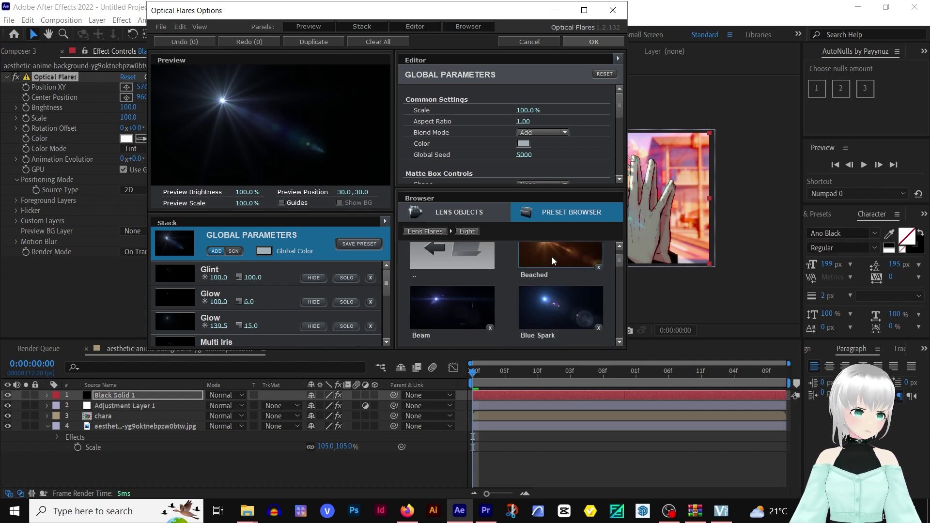
{"action": "left_click", "coordinate": [417, 231]}
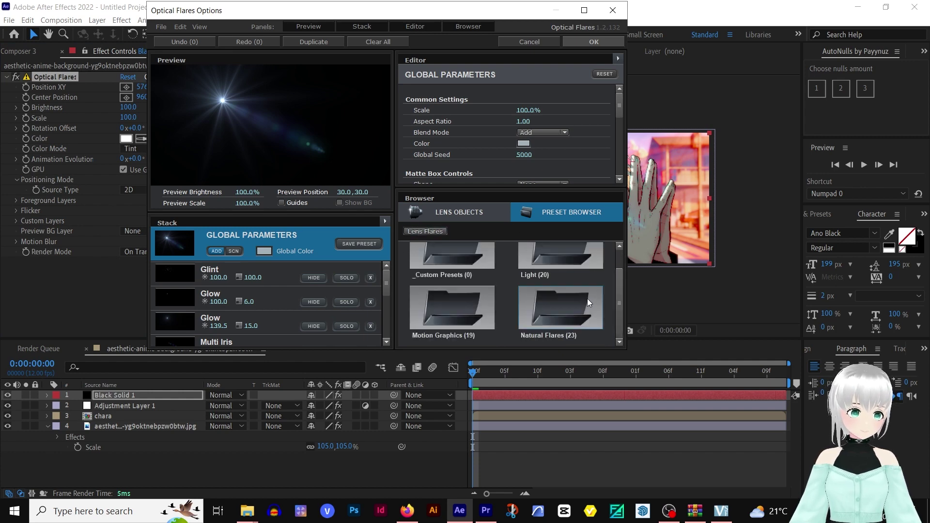
{"action": "double_click", "coordinate": [470, 309]}
{"action": "scroll", "coordinate": [560, 286], "scroll_direction": "down", "scroll_amount": 6}
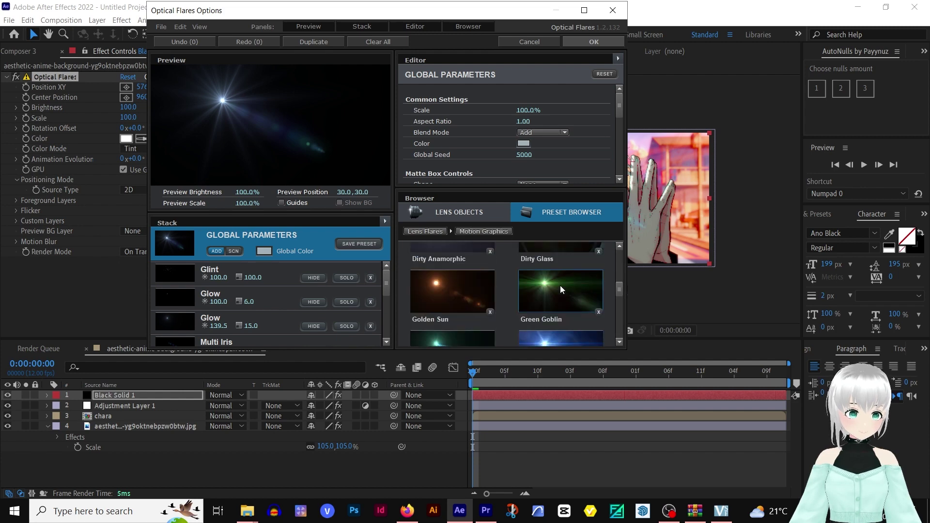
{"action": "left_click", "coordinate": [554, 278]}
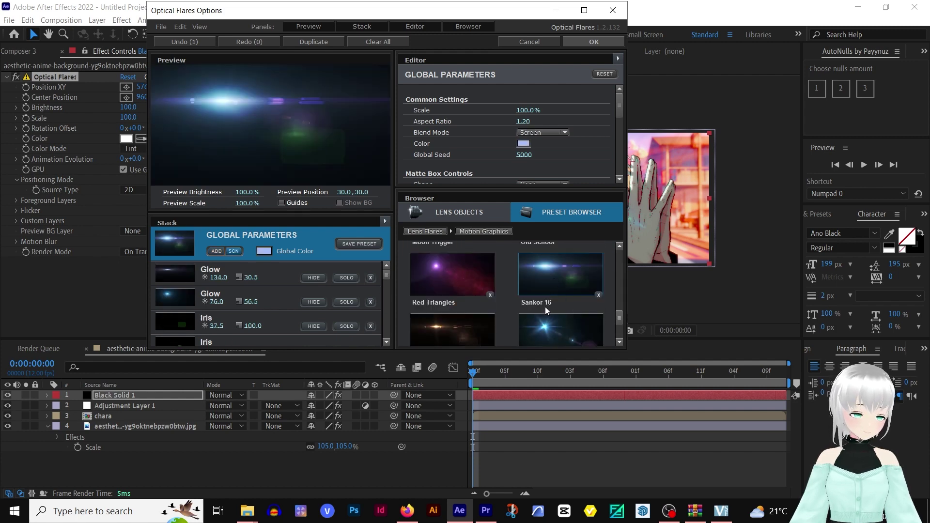
{"action": "left_click", "coordinate": [597, 43]}
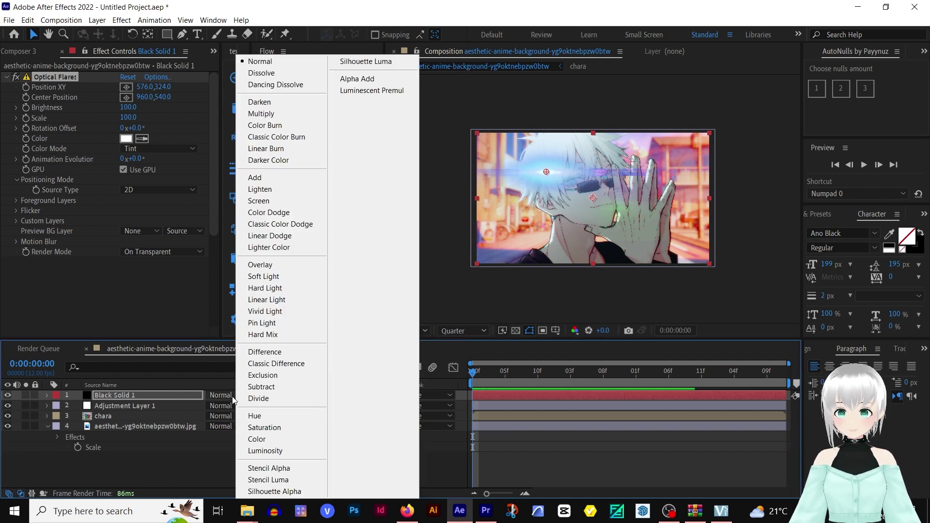
Blend Black Solid 1 in Screen mode and move the flare to the top-left, around 124, 28.
{"action": "left_click", "coordinate": [241, 397]}
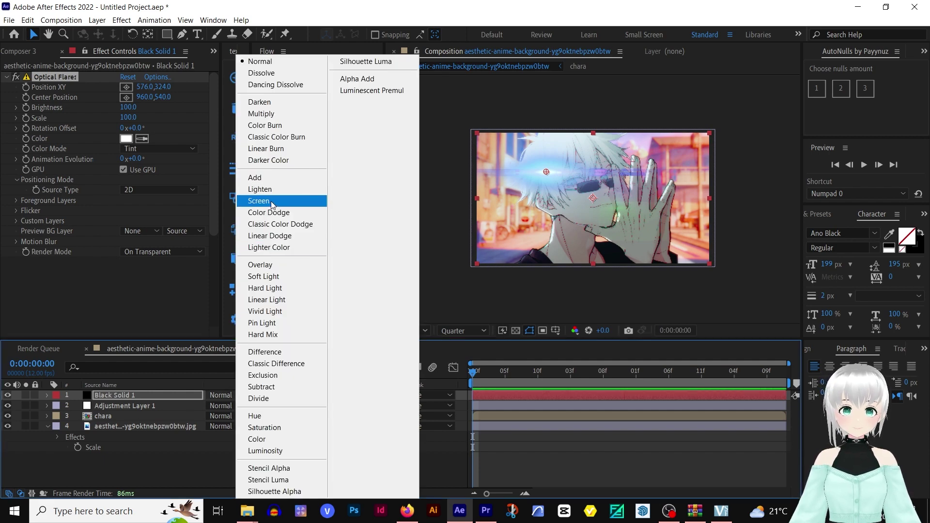
{"action": "left_click", "coordinate": [272, 204]}
{"action": "left_click_drag", "start_coordinate": [546, 174], "coordinate": [482, 140]}
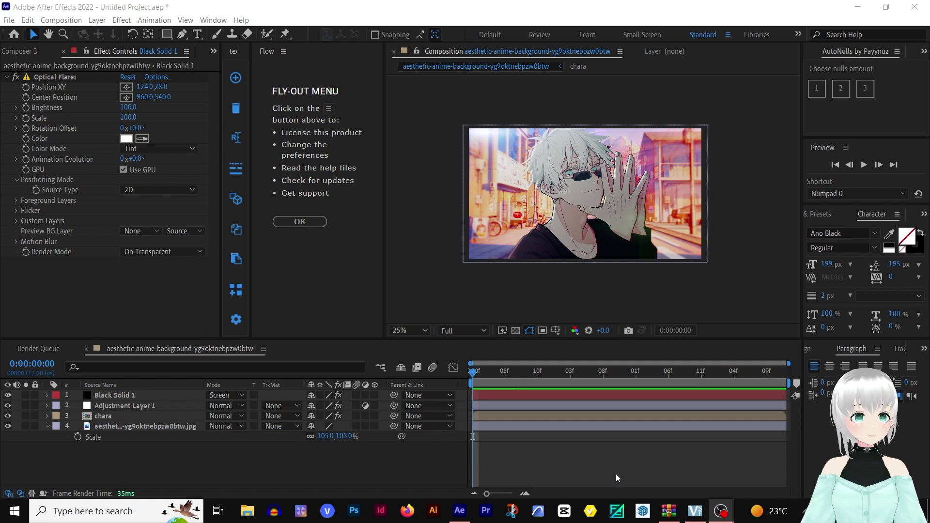
Duplicate chara, hide Black Solid 1 and Adjustment Layer 1, and raise Drop Shadow opacity to 100%.
{"action": "left_click", "coordinate": [616, 478]}
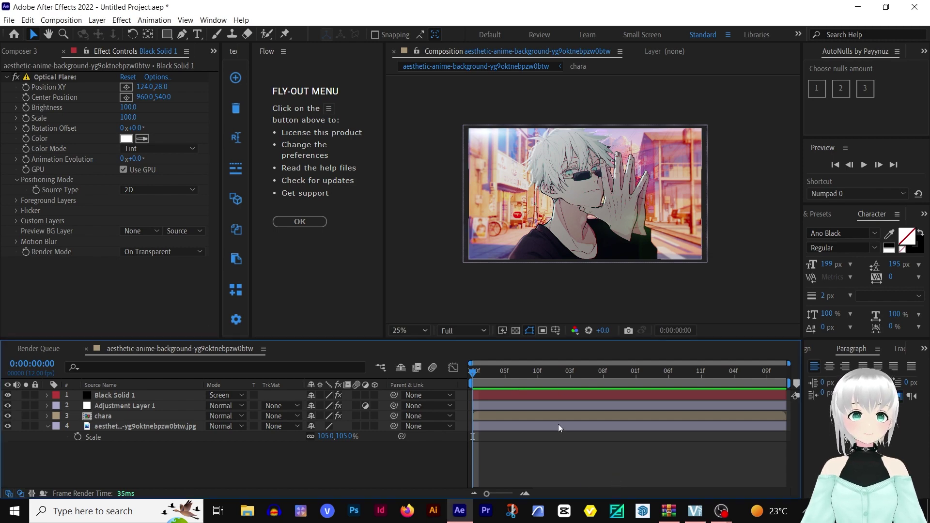
{"action": "left_click", "coordinate": [118, 415]}
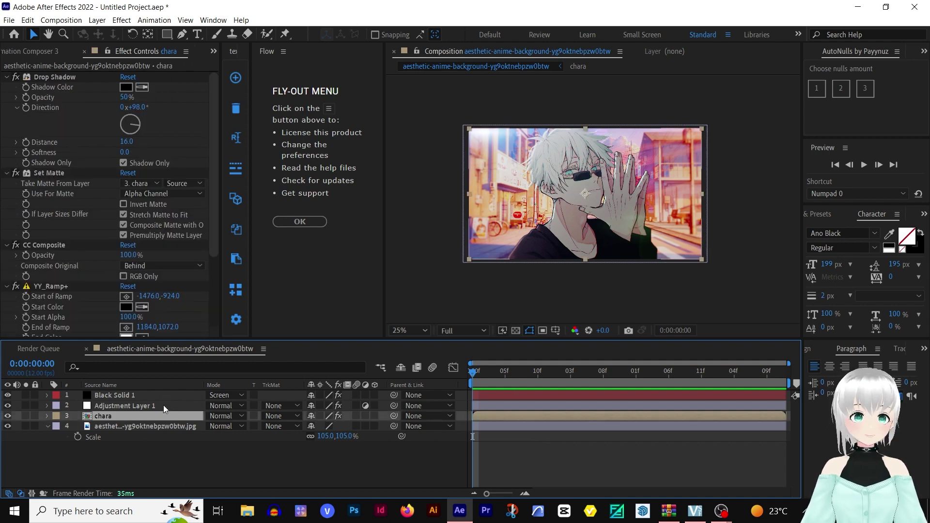
{"action": "key", "text": "ctrl+d"}
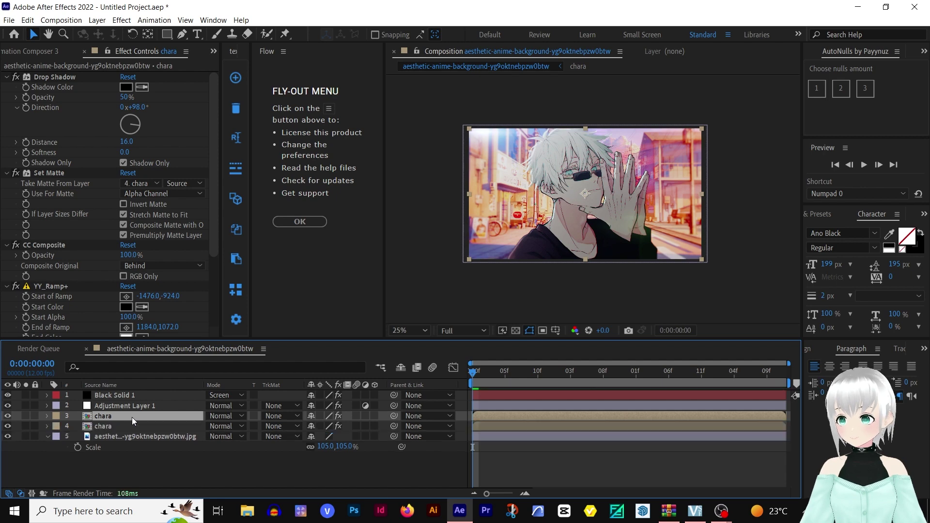
{"action": "left_click", "coordinate": [8, 405]}
{"action": "left_click", "coordinate": [7, 395]}
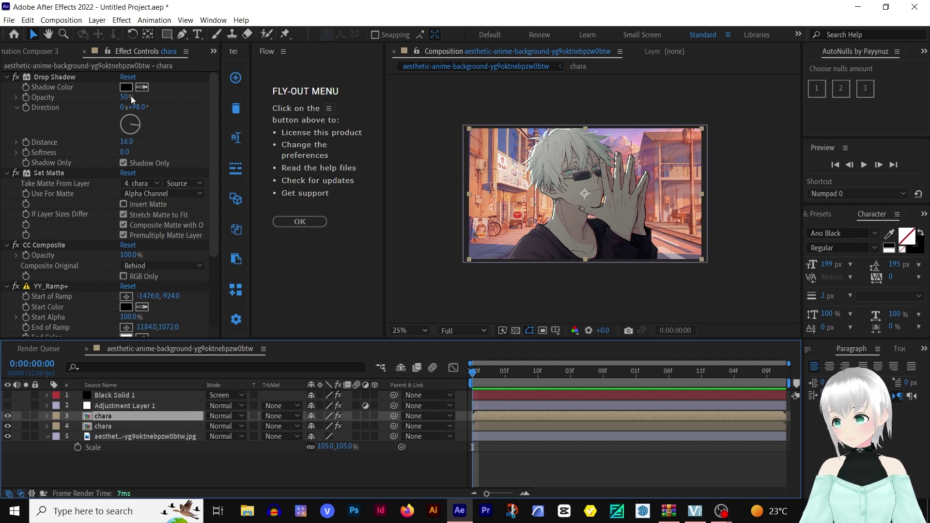
{"action": "left_click_drag", "start_coordinate": [125, 97], "coordinate": [160, 96]}
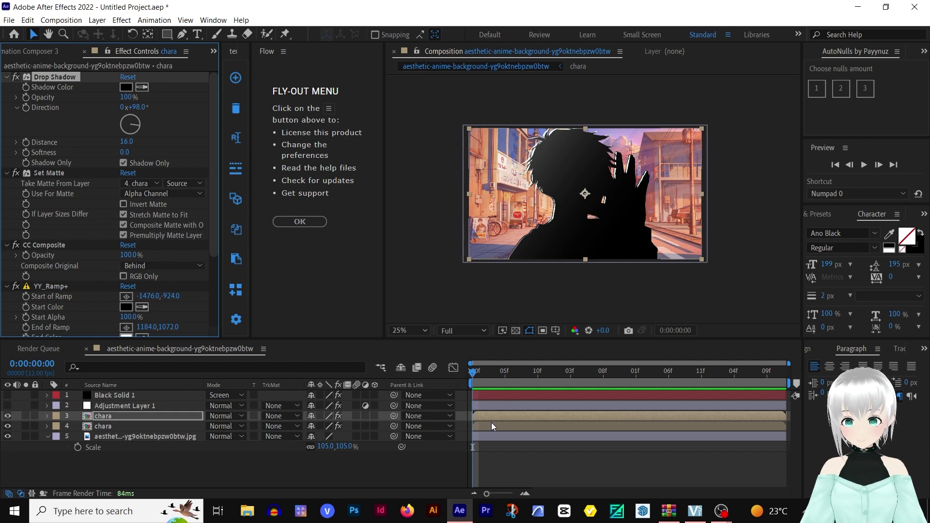
Apply Deep Glow to the top chara copy with Unmult enabled and Radius 93.
{"action": "left_click", "coordinate": [481, 416]}
{"action": "key", "text": "ctrl+space"}
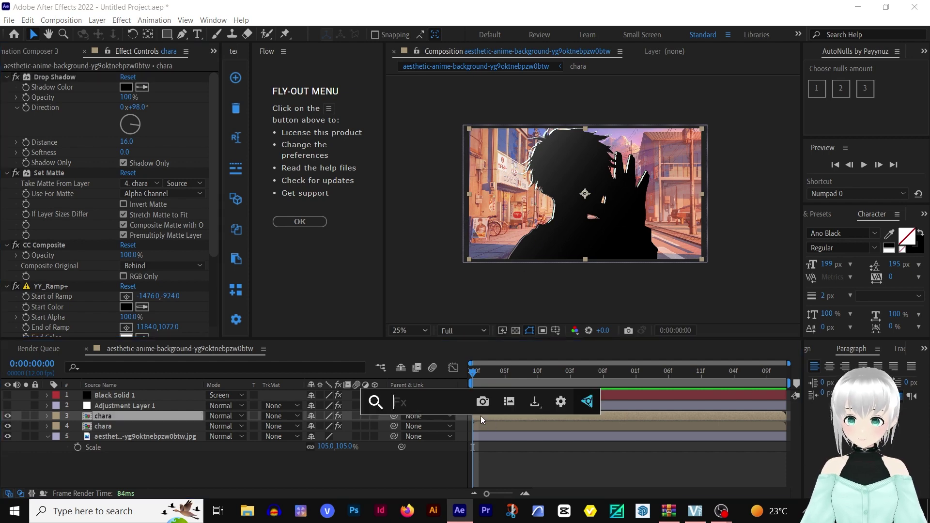
{"action": "type", "text": "dee"}
{"action": "left_click", "coordinate": [423, 380]}
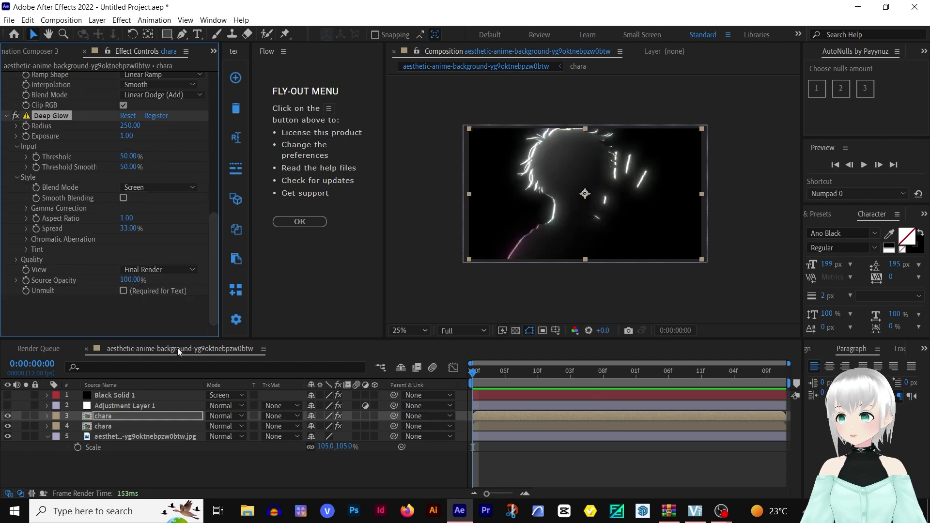
{"action": "left_click", "coordinate": [123, 291]}
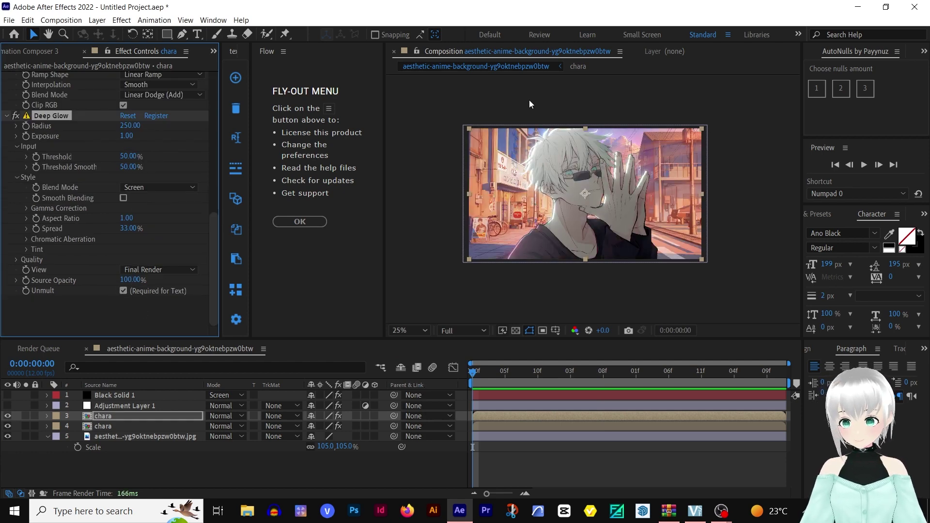
{"action": "left_click_drag", "start_coordinate": [130, 127], "coordinate": [34, 129]}
{"action": "left_click_drag", "start_coordinate": [129, 126], "coordinate": [155, 128]}
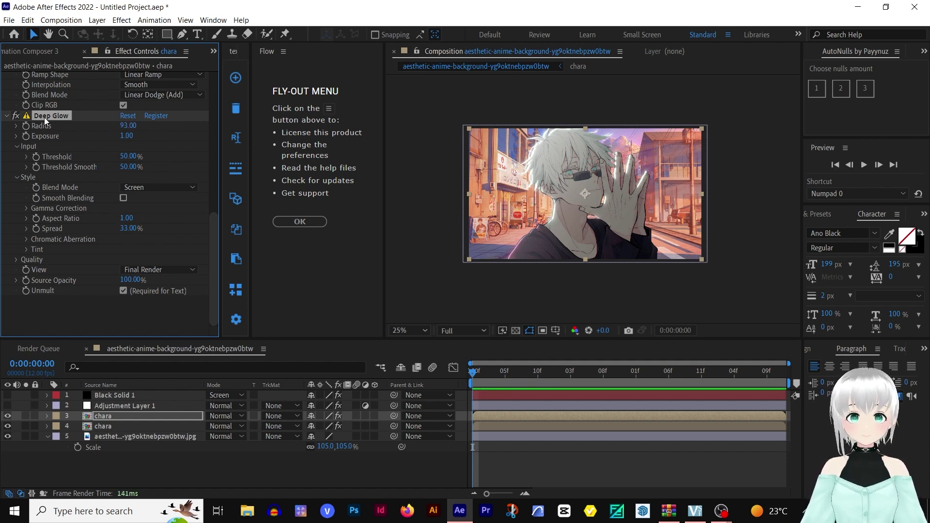
Turn off Deep Glow and apply Glow to the chara copy with radius 46.
{"action": "left_click", "coordinate": [16, 115]}
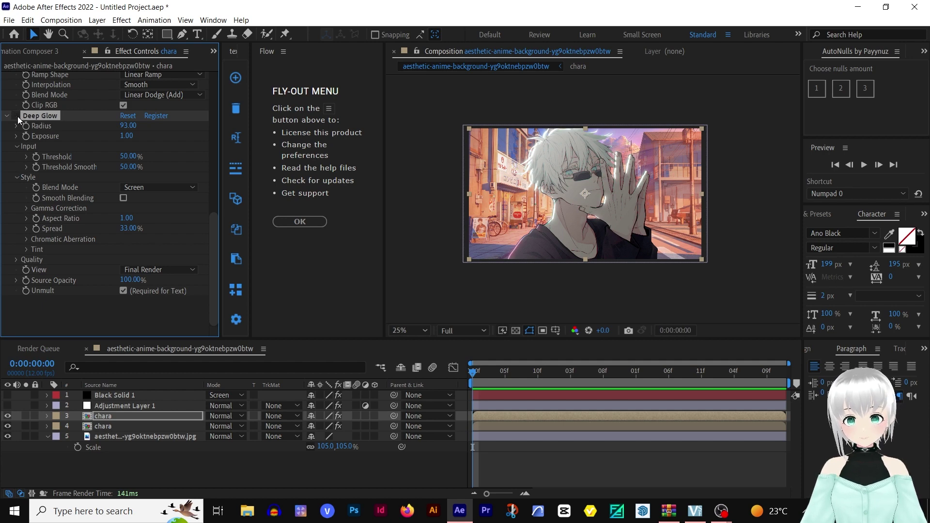
{"action": "left_click", "coordinate": [495, 414]}
{"action": "key", "text": "ctrl+space"}
{"action": "type", "text": "glow"}
{"action": "key", "text": "Return"}
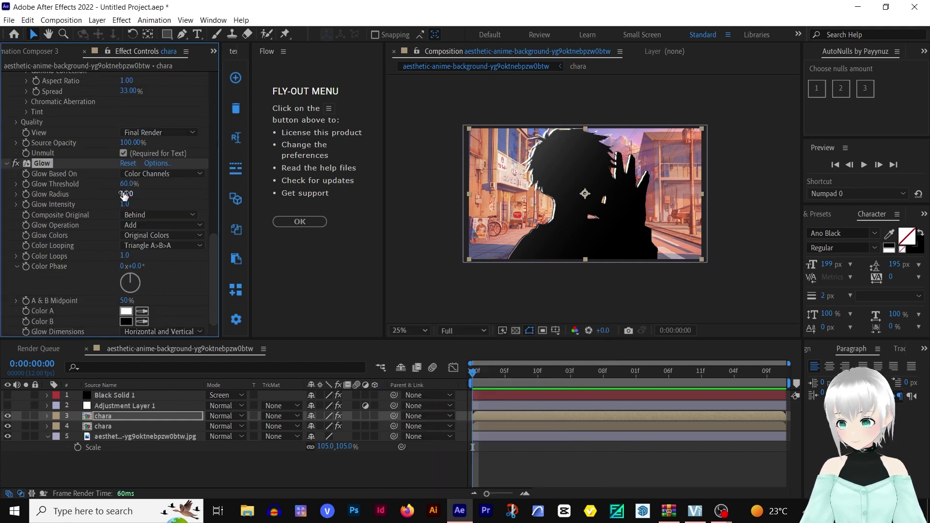
{"action": "left_click_drag", "start_coordinate": [125, 194], "coordinate": [150, 201]}
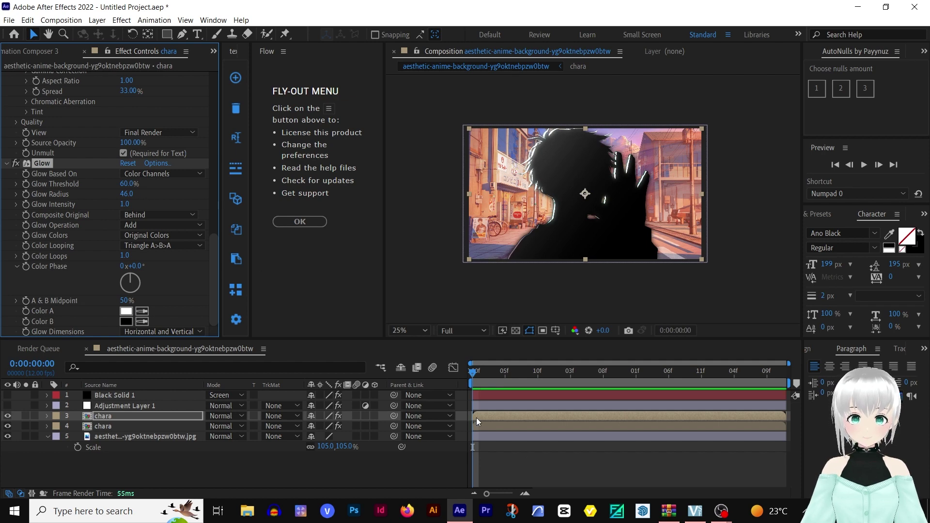
Try uni.Unmult on the chara copy, remove it, and re-enable Deep Glow.
{"action": "key", "text": "ctrl+space"}
{"action": "type", "text": "unm"}
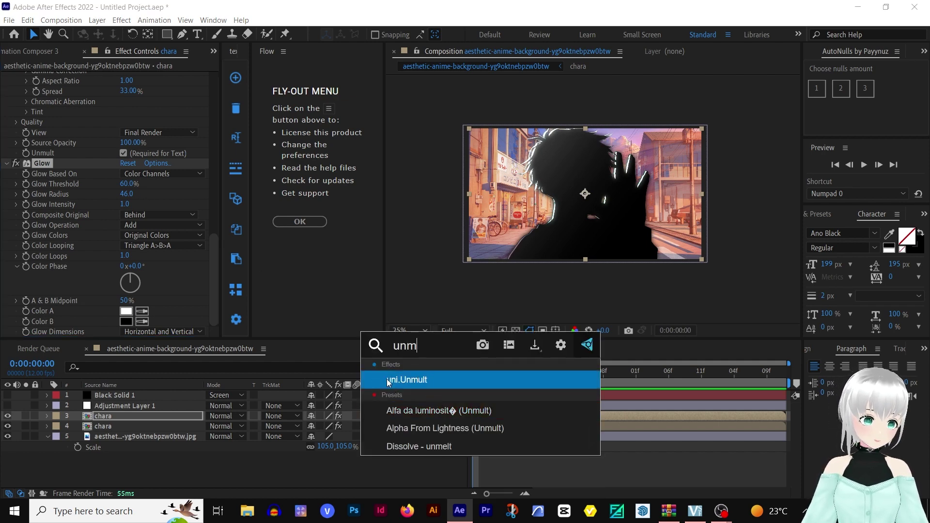
{"action": "left_click", "coordinate": [405, 376]}
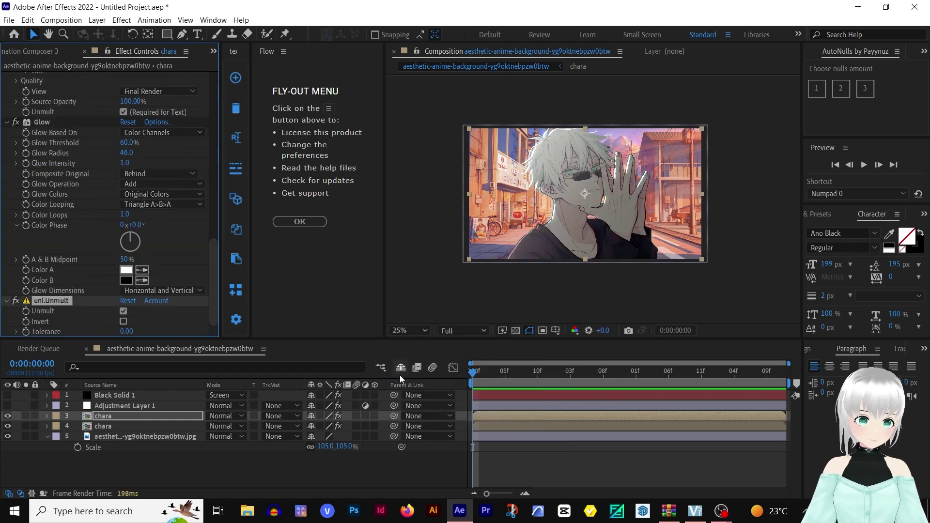
{"action": "scroll", "coordinate": [70, 252], "scroll_direction": "up", "scroll_amount": 5}
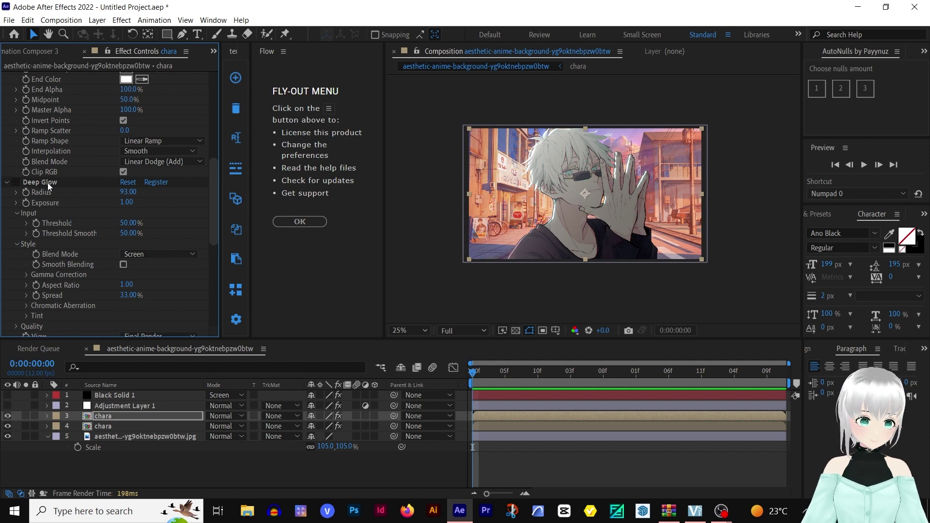
{"action": "scroll", "coordinate": [42, 265], "scroll_direction": "down", "scroll_amount": 5}
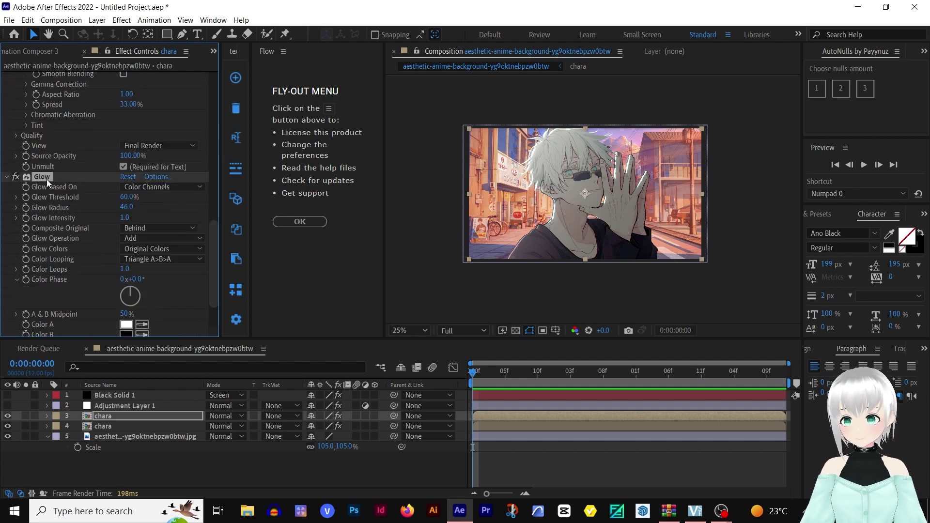
{"action": "key", "text": "ctrl+z"}
{"action": "left_click", "coordinate": [50, 298]}
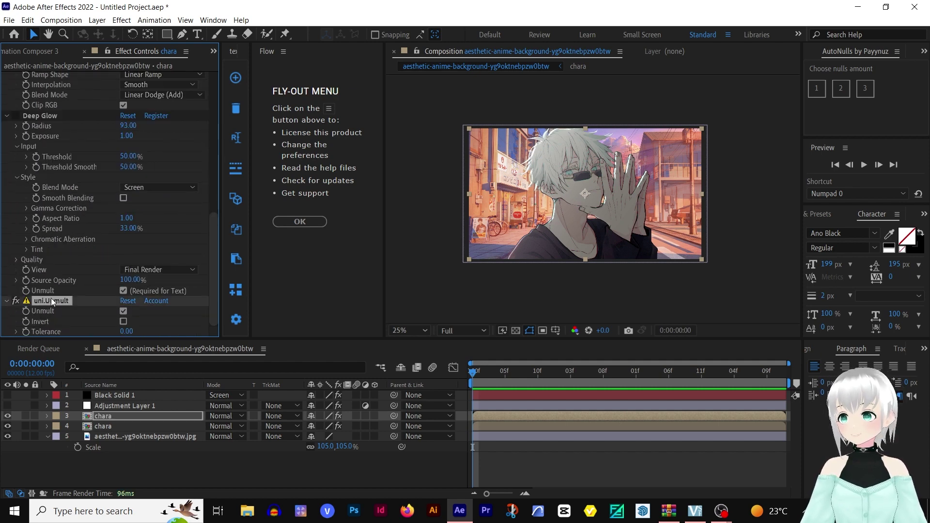
{"action": "key", "text": "Delete"}
{"action": "left_click", "coordinate": [42, 159]}
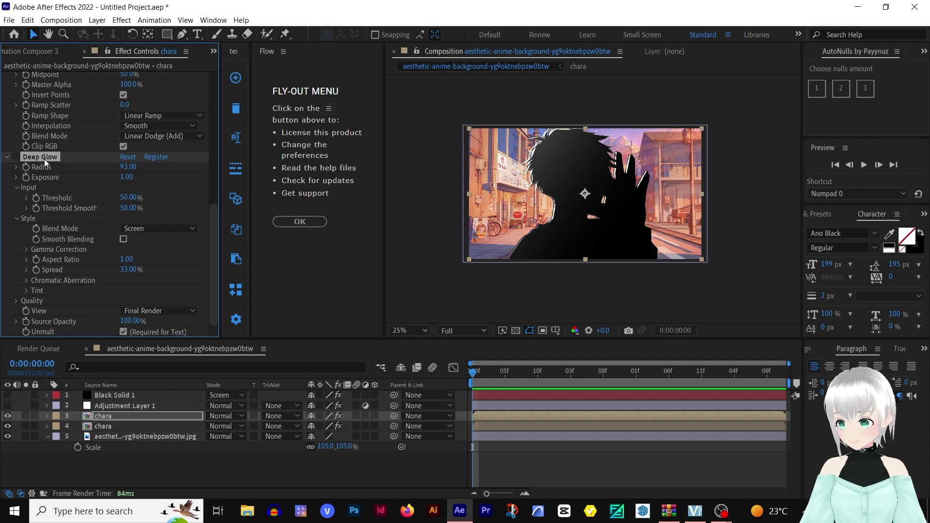
{"action": "left_click", "coordinate": [16, 157]}
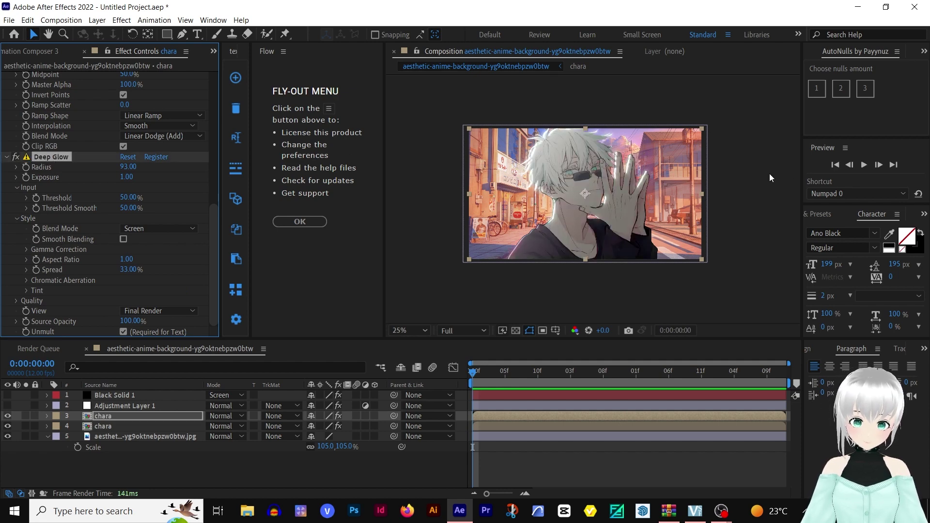
Unhide Black Solid 1 and Adjustment Layer 1, then toggle the glowing chara copy to compare.
{"action": "left_click", "coordinate": [7, 405]}
{"action": "left_click", "coordinate": [8, 395]}
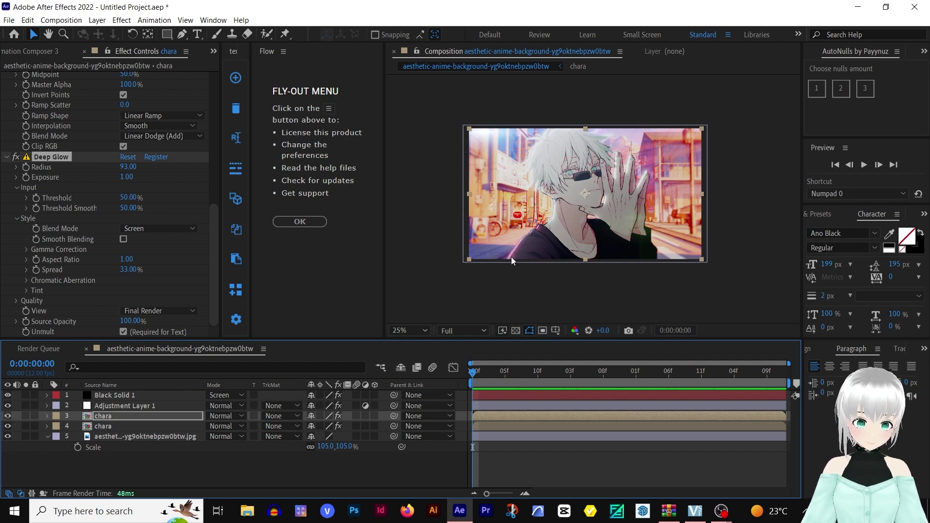
{"action": "left_click", "coordinate": [8, 416]}
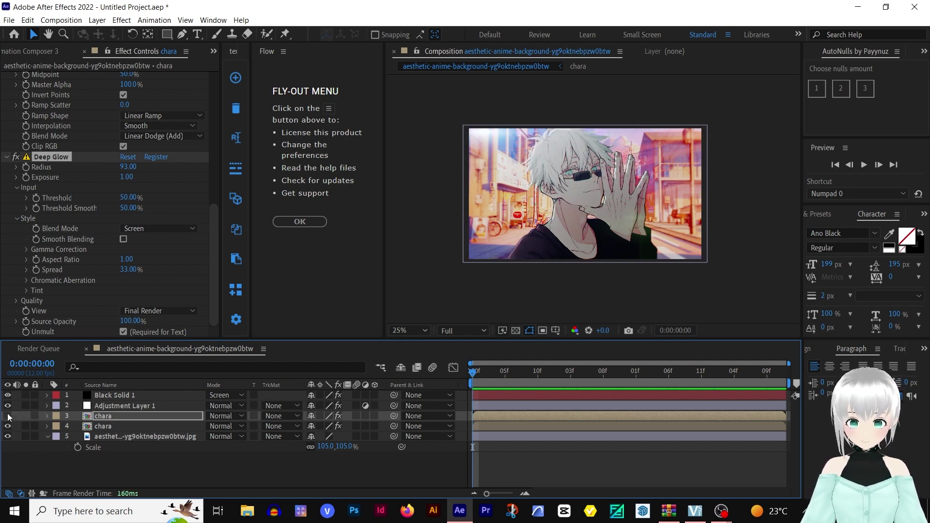
{"action": "left_click", "coordinate": [8, 416]}
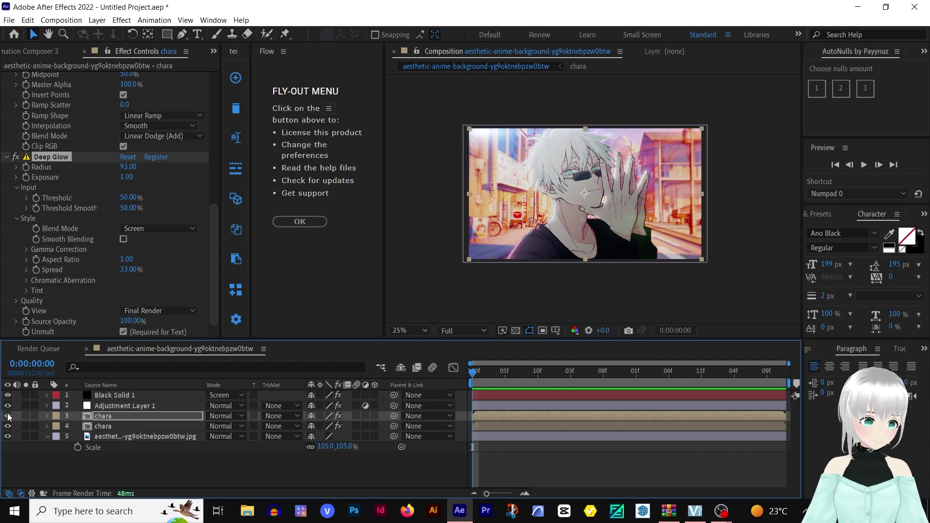